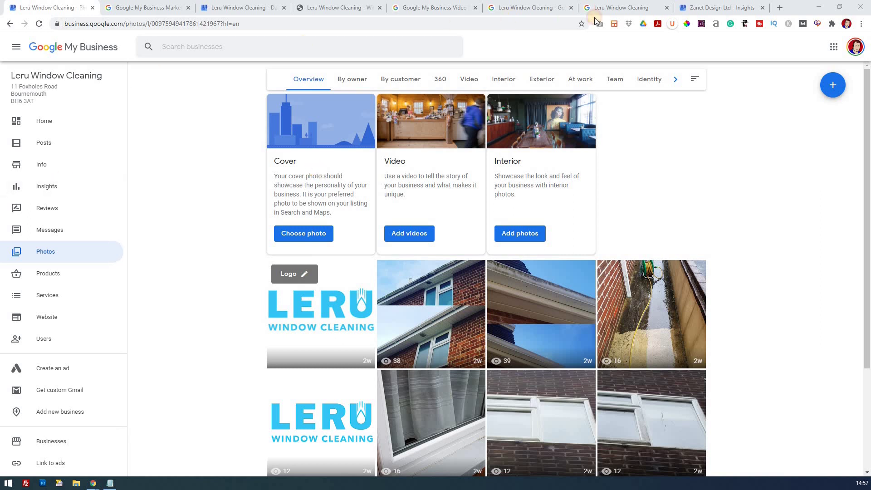
# Step: Open the original WhatsApp van photo and the edited leru-cover.jpg in the browser to compare them
pyautogui.moveTo(590, 15); pyautogui.dragTo(796, 10)
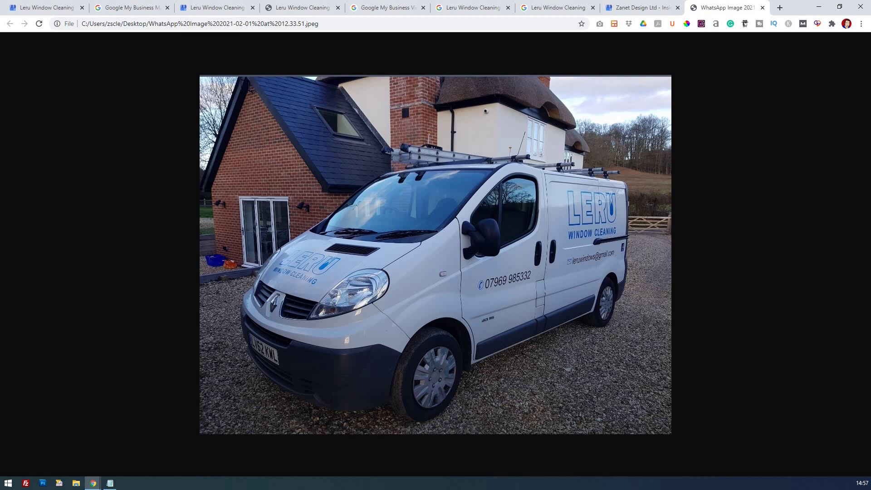
pyautogui.moveTo(814, 2); pyautogui.dragTo(783, 6)
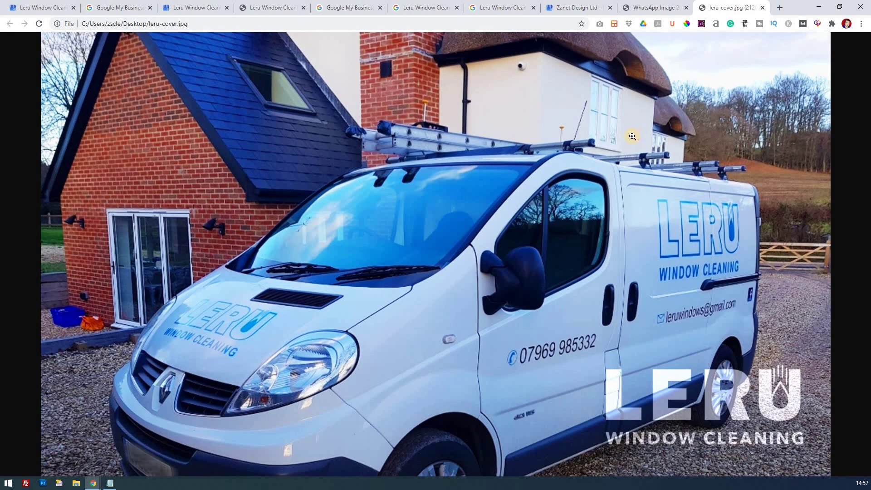
pyautogui.moveTo(632, 136); pyautogui.dragTo(632, 257)
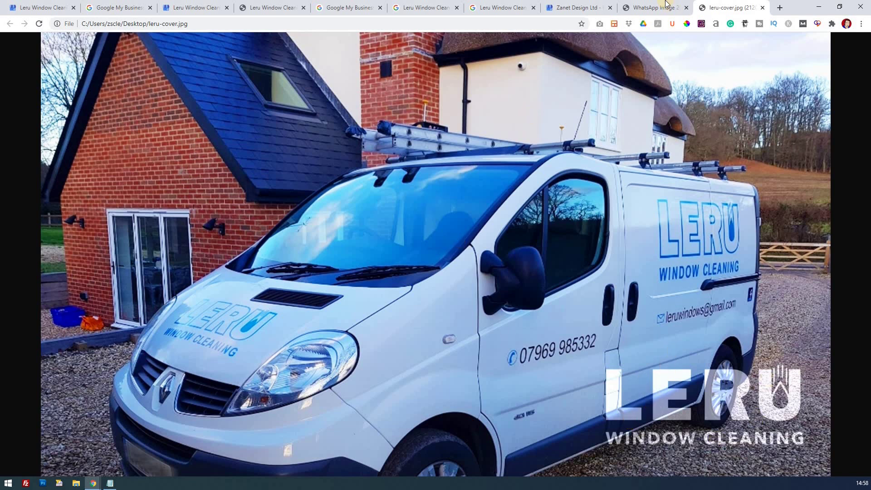
# Step: Set leru-cover.jpg from the Desktop as the cover photo of the Leru Window Cleaning listing
pyautogui.click(42, 8)
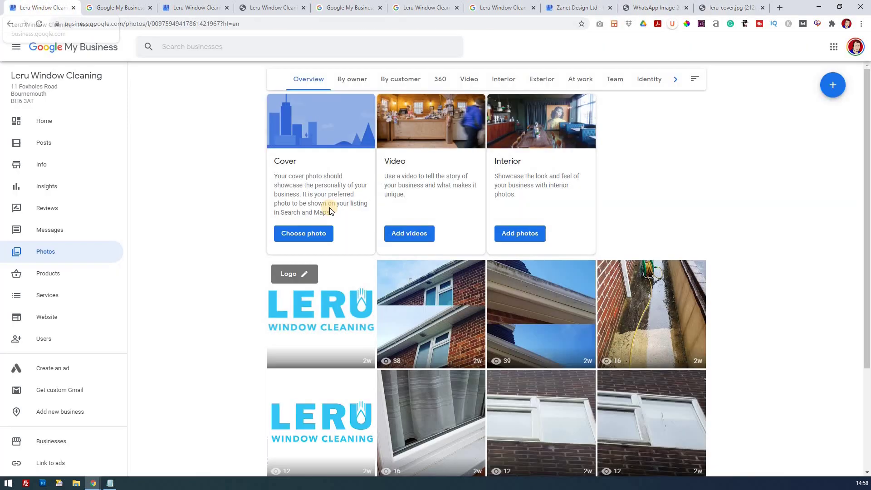
pyautogui.click(314, 232)
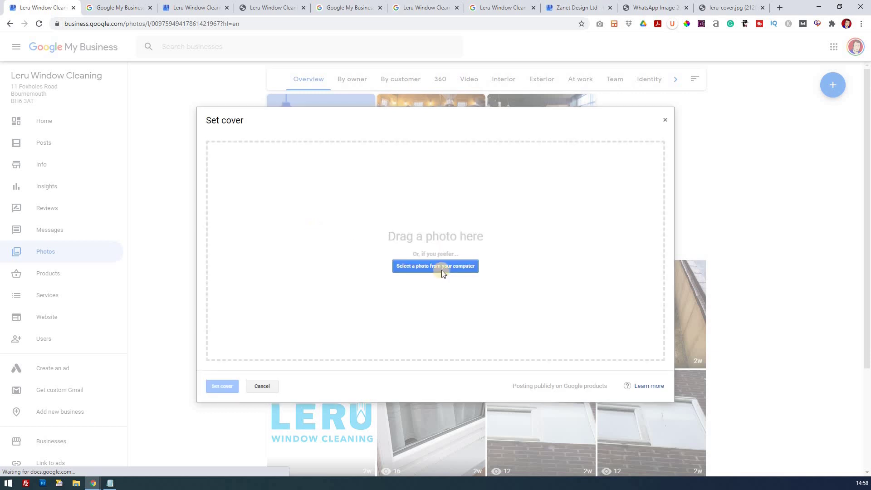
pyautogui.click(444, 267)
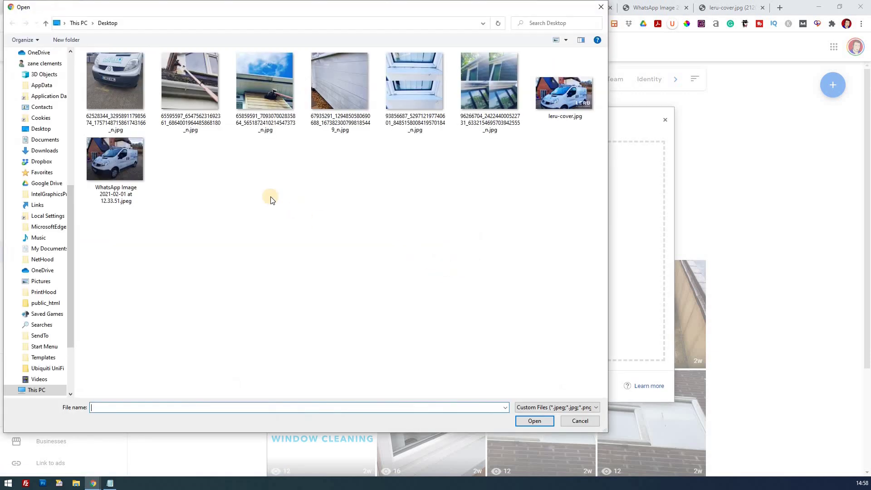
pyautogui.click(564, 93)
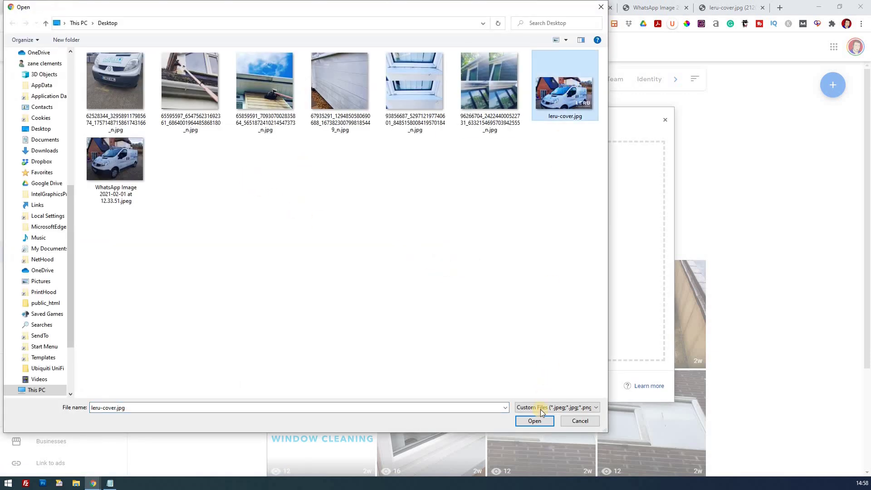
pyautogui.click(534, 420)
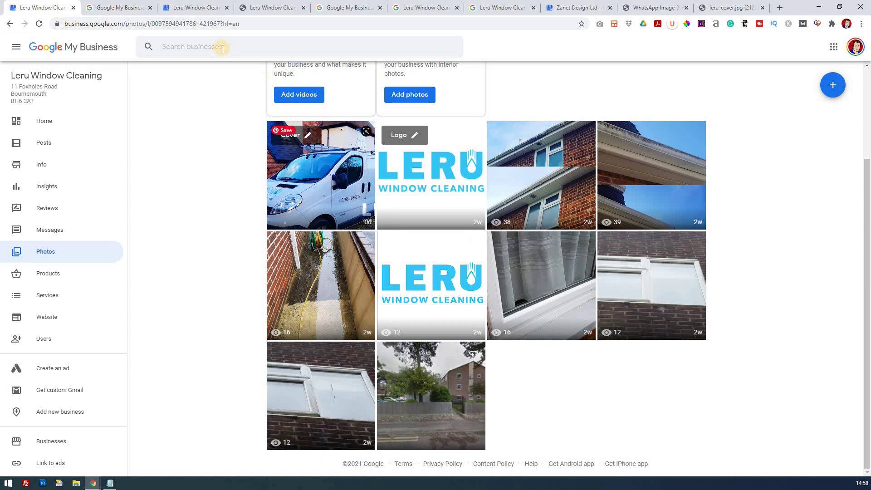
# Step: Refresh the Google search results for Leru Window Cleaning, check its business profile and open the van cover photo full size
pyautogui.click(424, 8)
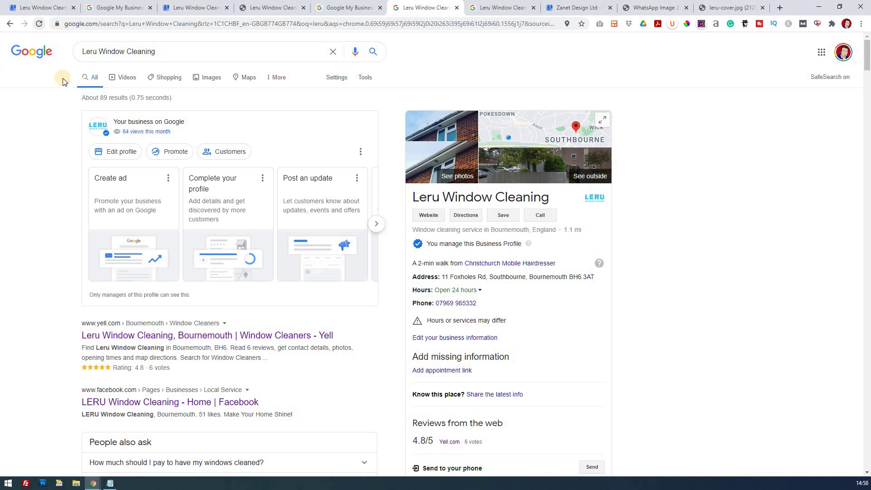
pyautogui.press('F5')
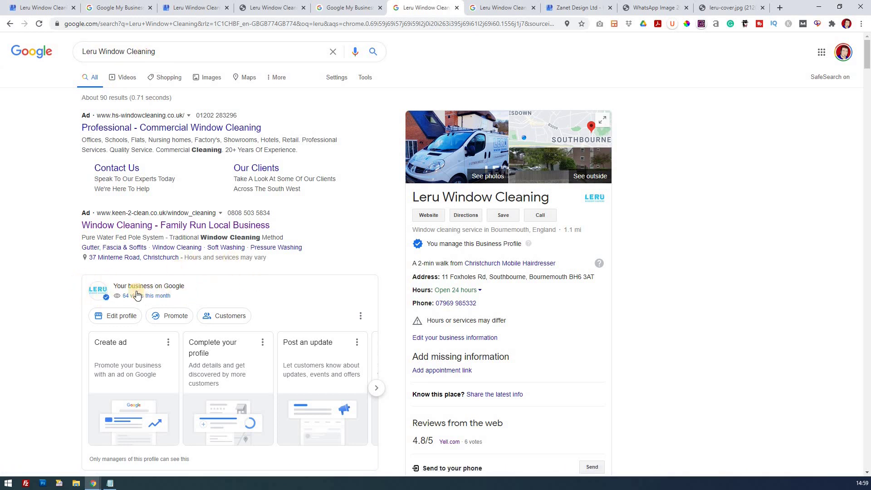
pyautogui.scroll(-4, 200, 291)
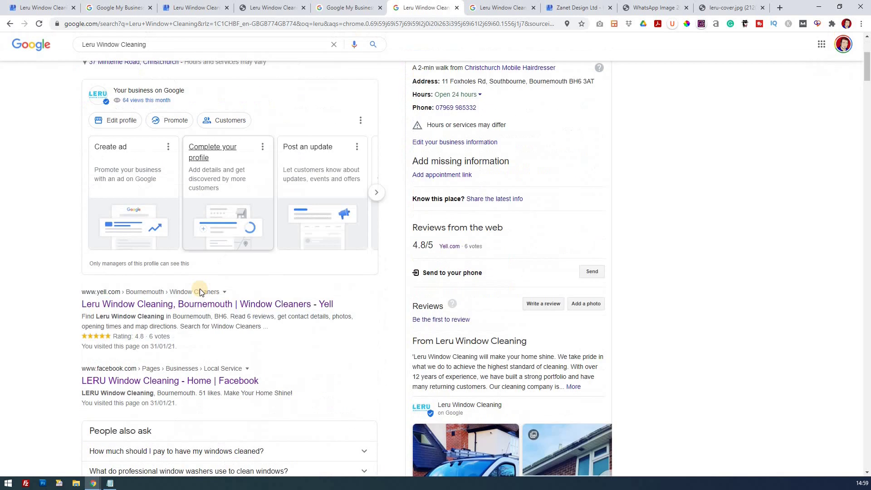
pyautogui.scroll(-3, 199, 292)
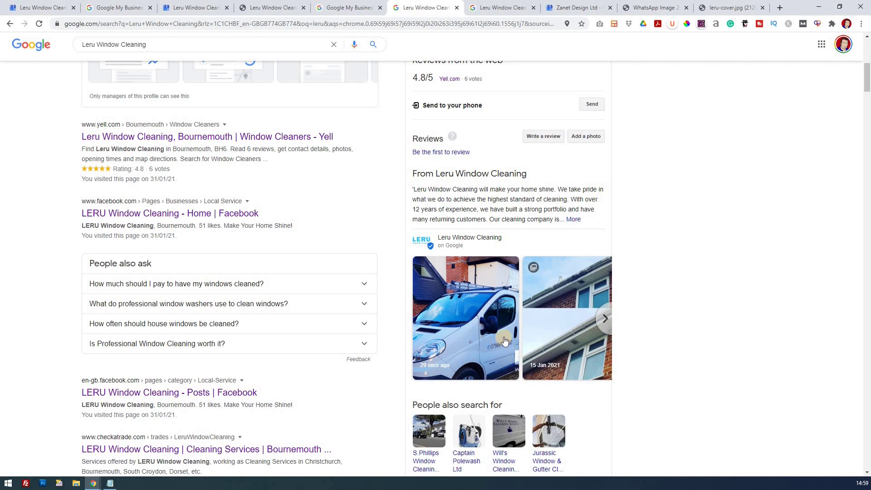
pyautogui.scroll(8, 505, 340)
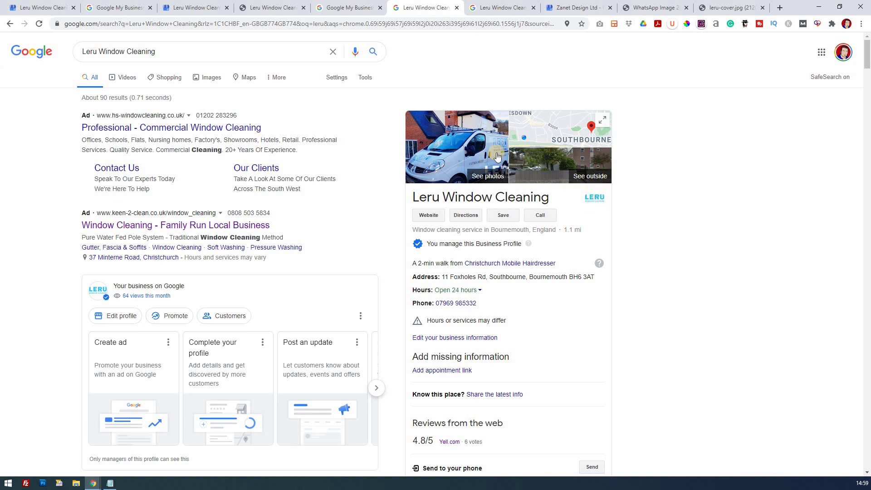
pyautogui.click(488, 177)
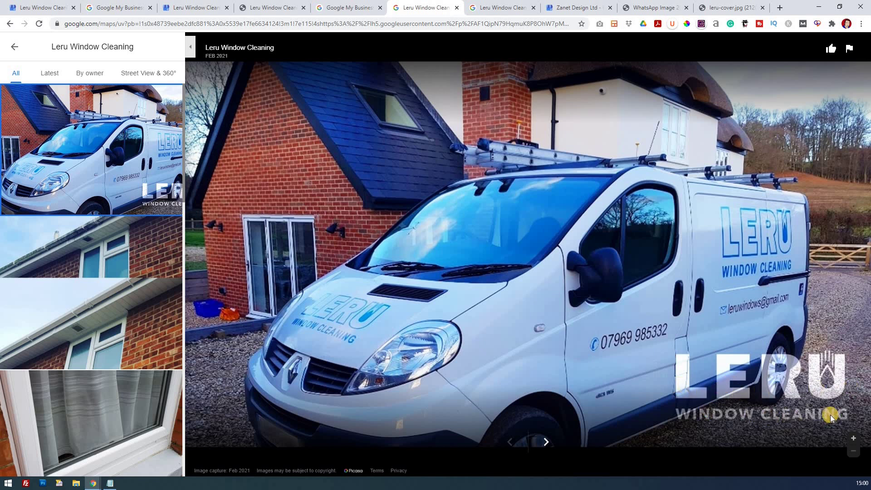
# Step: Return to the business's photo overview and view the video upload dialog, closing it without adding a file
pyautogui.click(45, 8)
pyautogui.scroll(3, 188, 197)
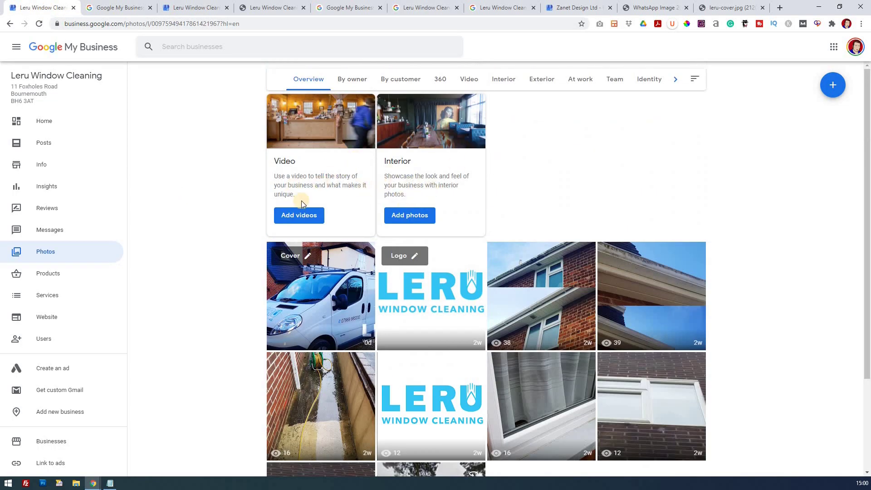
pyautogui.click(303, 215)
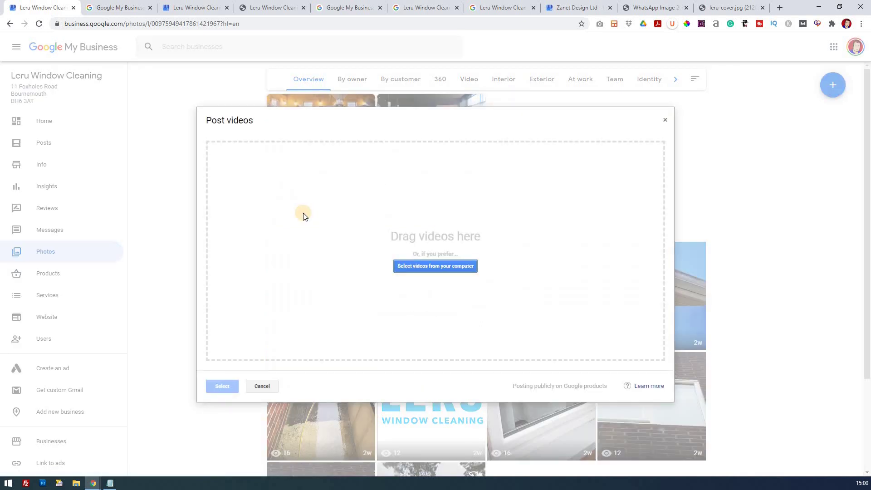
pyautogui.click(665, 120)
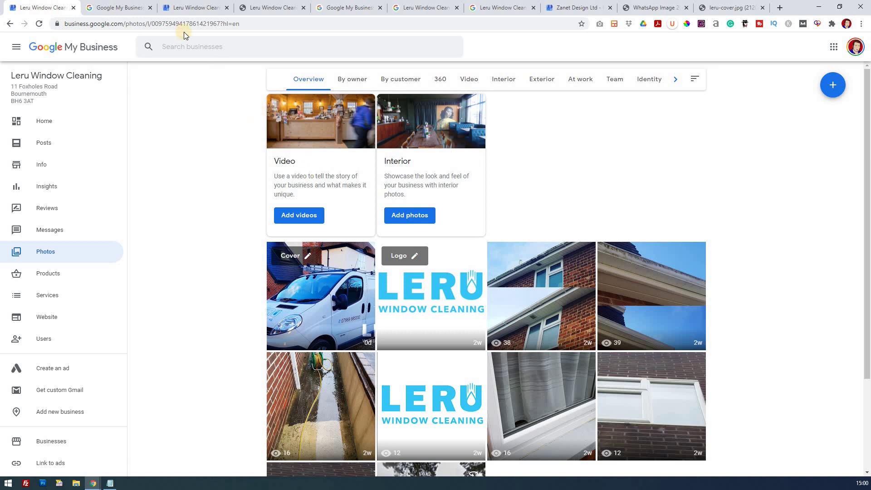
# Step: View the Google My Business Video Maker page and the Marketing Kit page for free stickers and posters
pyautogui.click(121, 8)
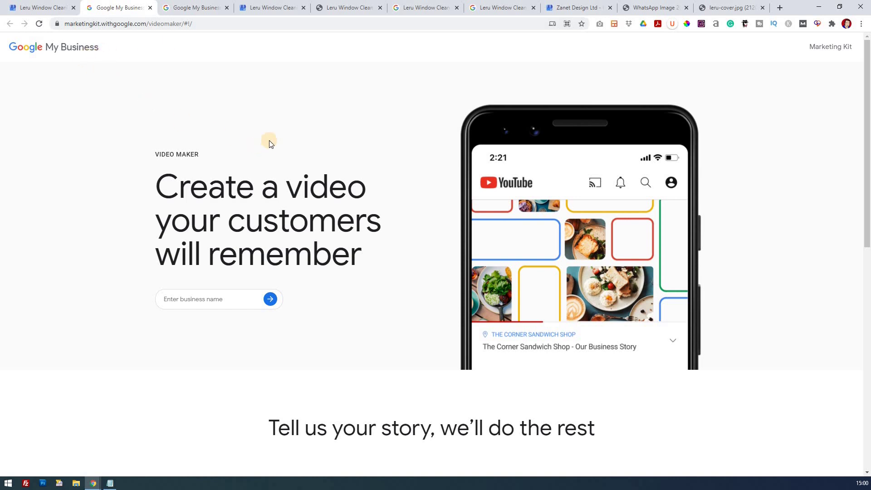
pyautogui.click(186, 7)
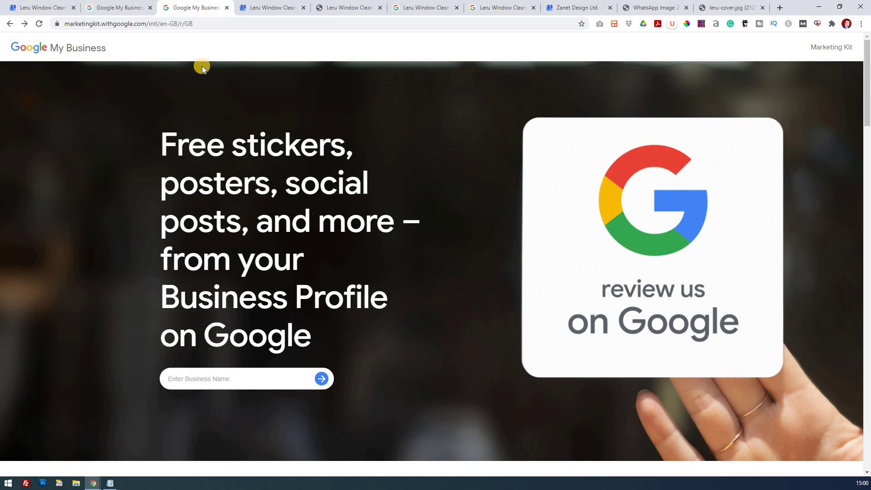
pyautogui.click(123, 7)
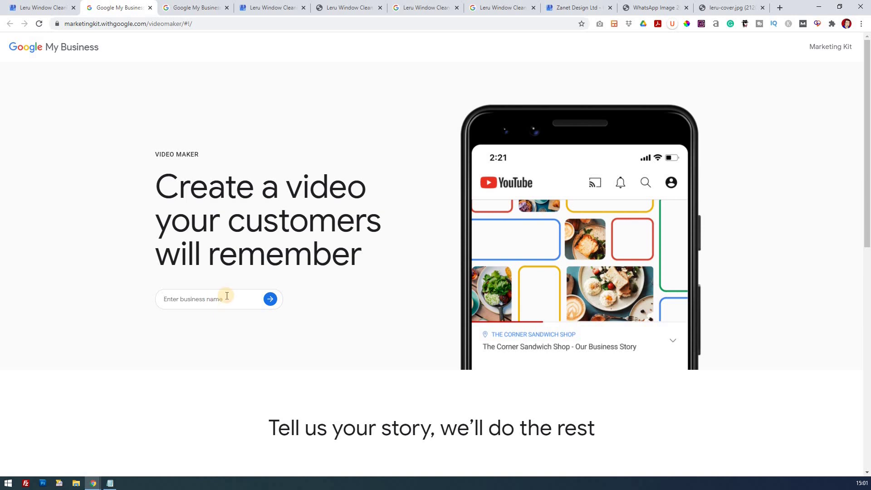
# Step: Search Video Maker for the business name "leru wi"
pyautogui.click(227, 296)
pyautogui.write('leru')
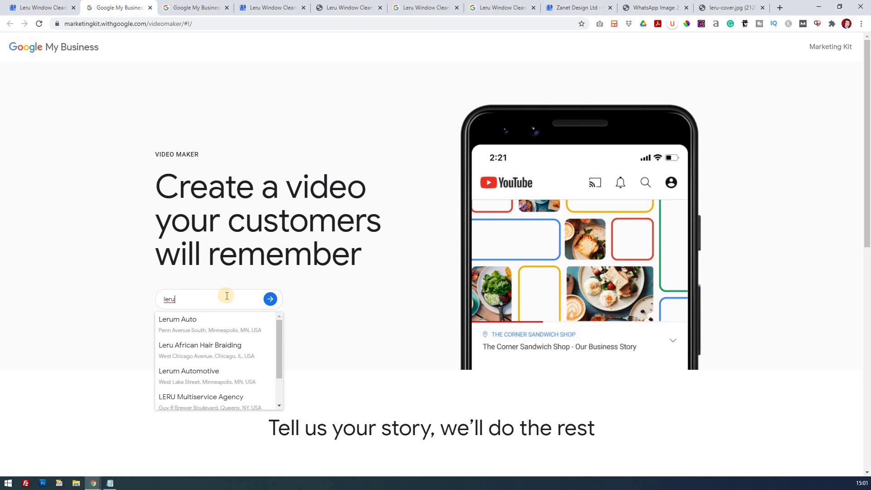
pyautogui.write(' wi')
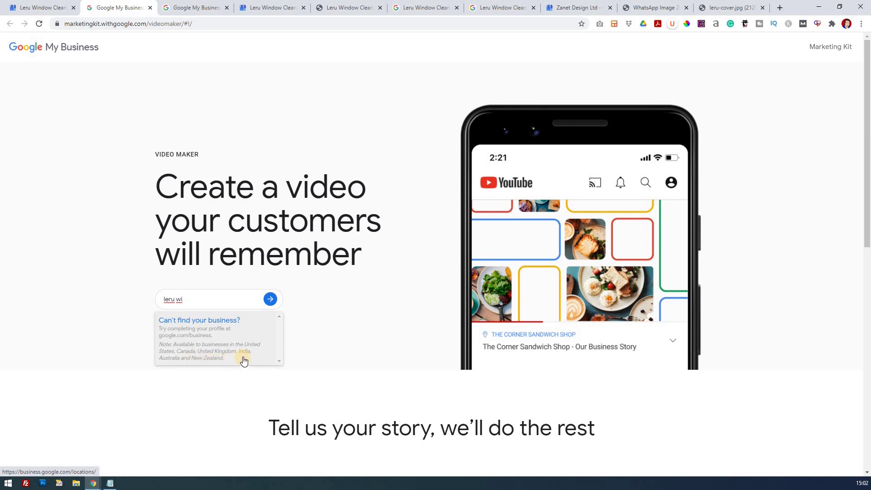
# Step: Search Video Maker for "zanet desig" instead and clear the business name
pyautogui.press('BackSpace')
pyautogui.press('BackSpace')
pyautogui.press('BackSpace')
pyautogui.press('BackSpace')
pyautogui.press('BackSpace')
pyautogui.press('BackSpace')
pyautogui.press('BackSpace')
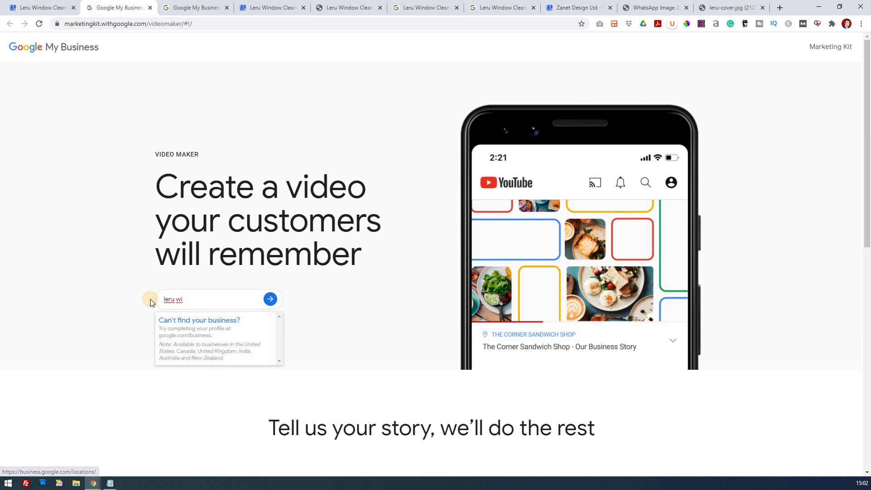
pyautogui.write('zan')
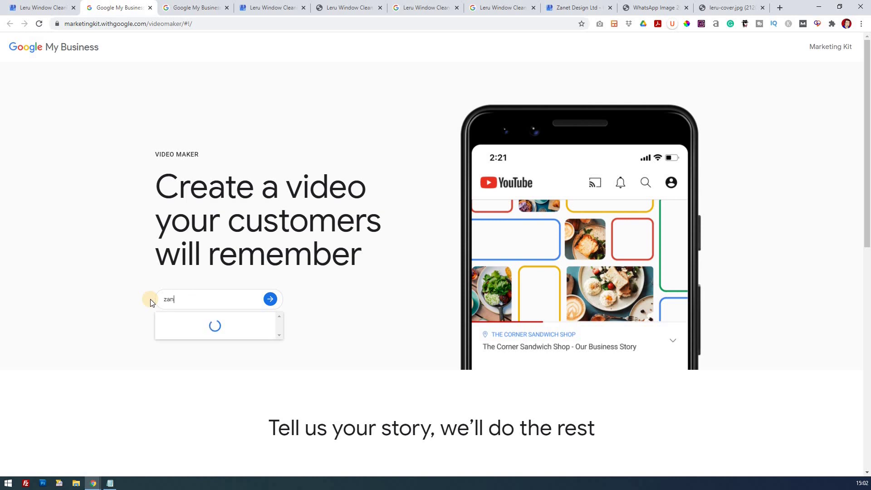
pyautogui.write('et desig')
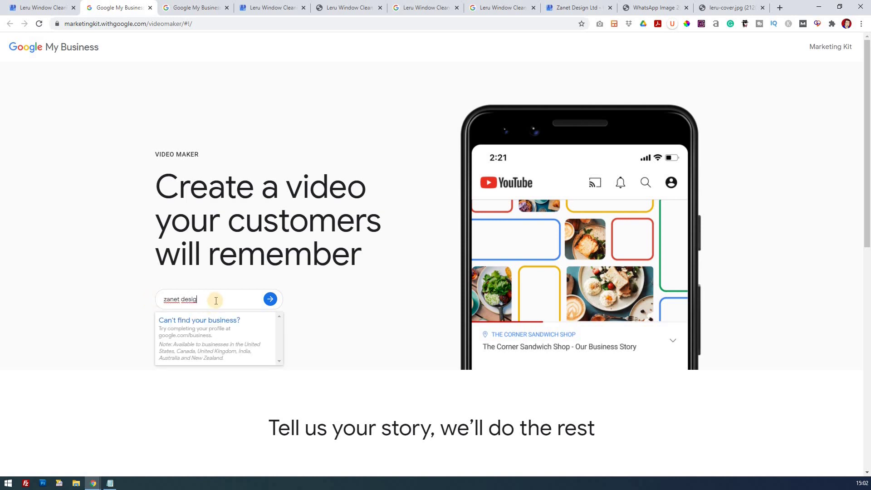
pyautogui.click(163, 302)
pyautogui.hotkey('ctrl', 'a')
pyautogui.press('BackSpace')
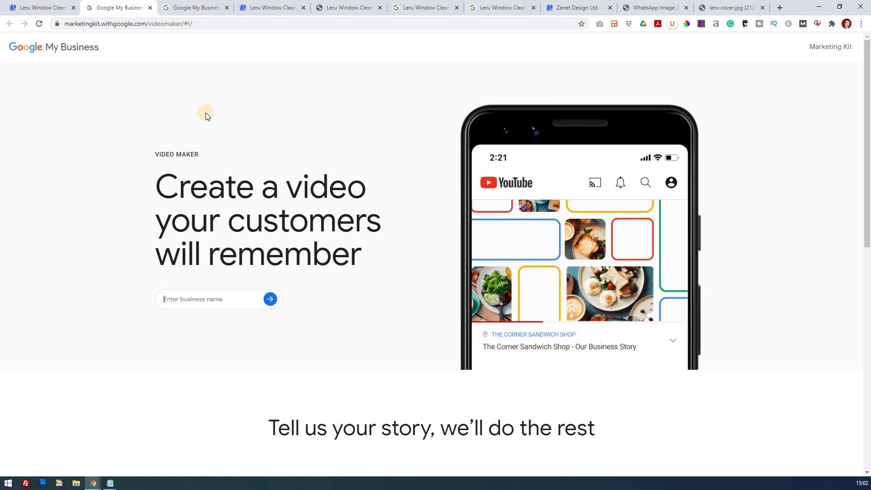
# Step: View the upload options for Leru Window Cleaning's videos and interior photos, browsing the Desktop files and cancelling without uploading
pyautogui.click(42, 10)
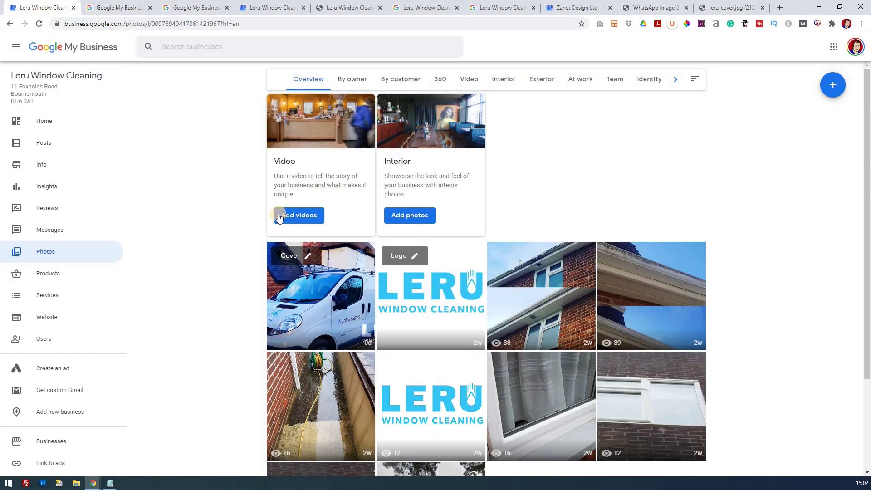
pyautogui.click(301, 213)
pyautogui.click(303, 215)
pyautogui.click(420, 215)
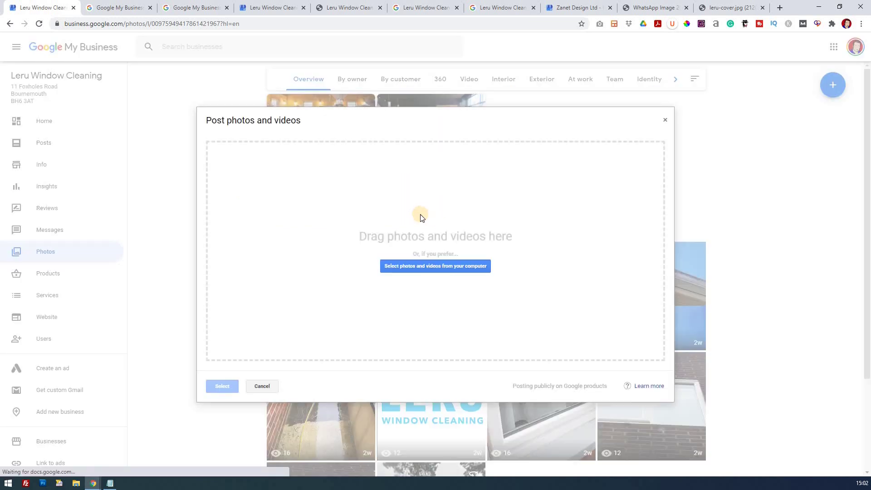
pyautogui.click(431, 266)
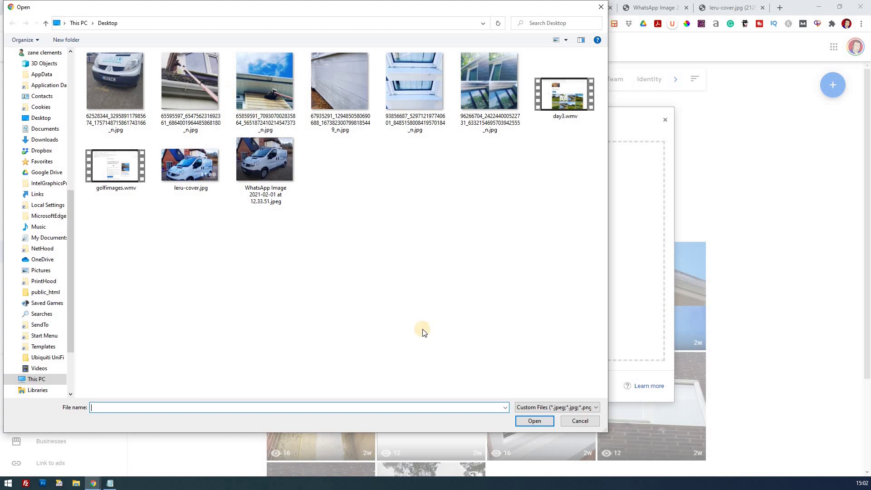
pyautogui.click(580, 420)
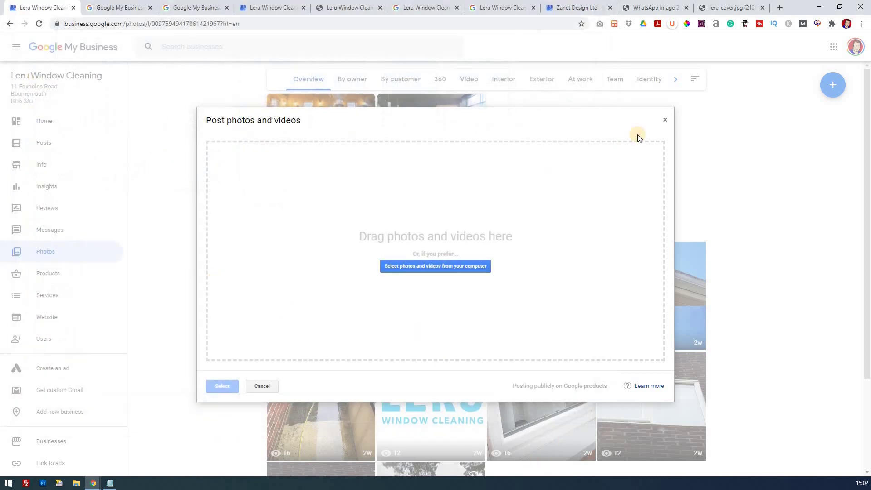
pyautogui.click(664, 120)
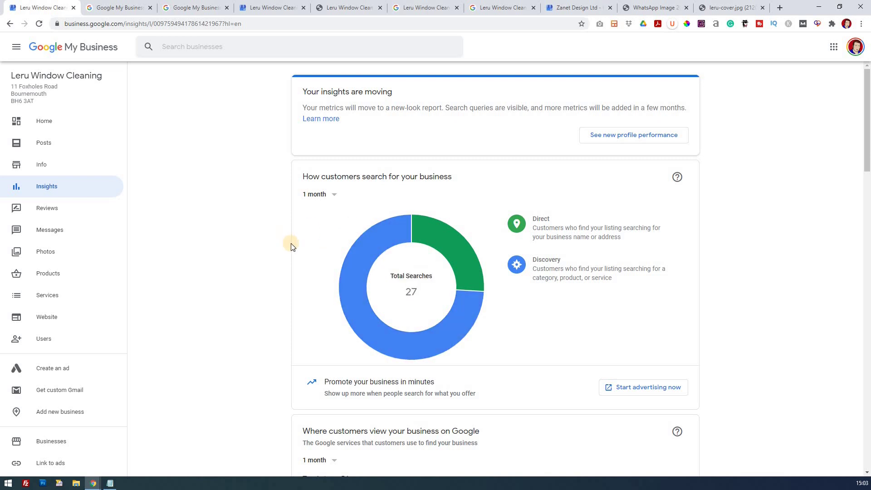
# Step: Review the Insights report for Leru Window Cleaning and open the Insights report for Zanet Design Ltd
pyautogui.scroll(-10, 291, 245)
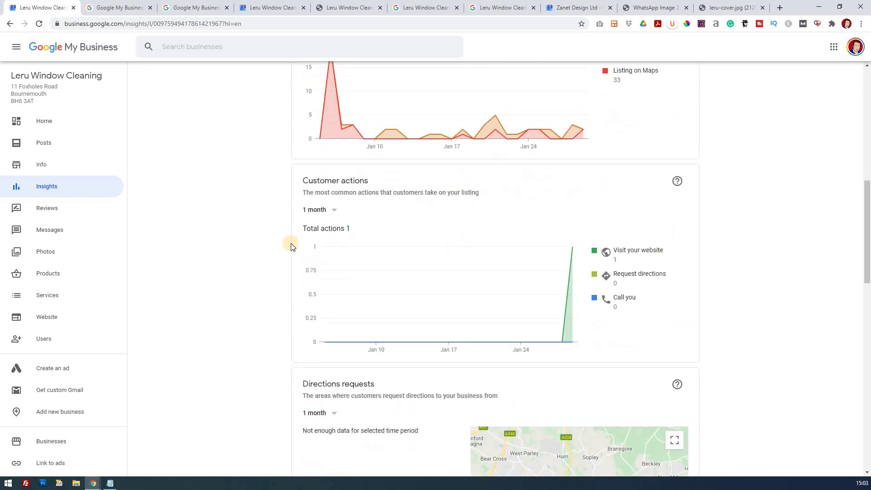
pyautogui.scroll(4, 291, 245)
pyautogui.scroll(4, 291, 246)
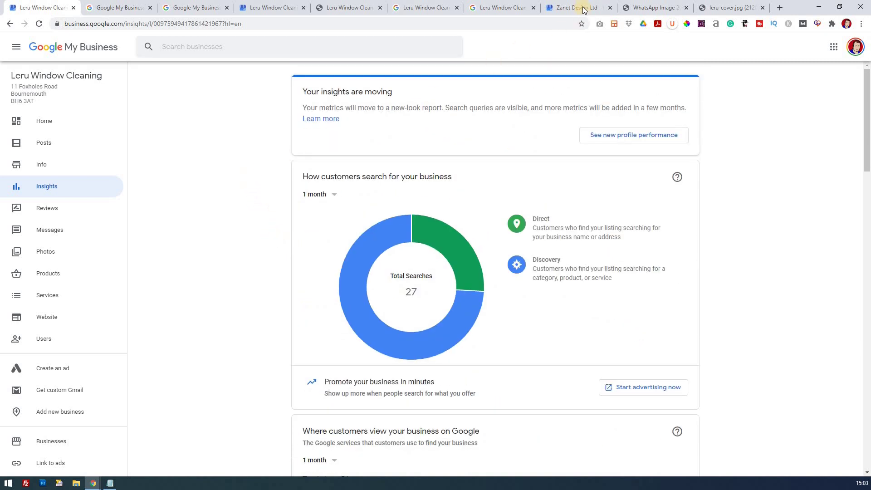
pyautogui.moveTo(583, 10); pyautogui.dragTo(152, 51)
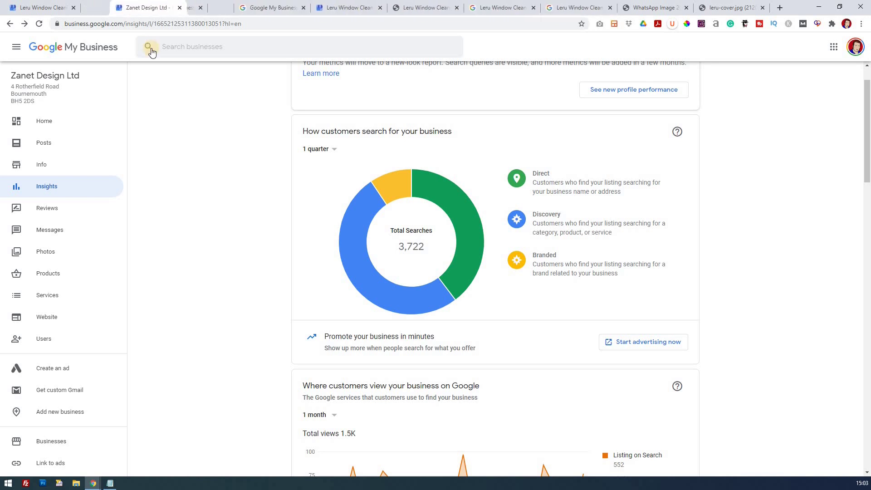
pyautogui.scroll(1, 228, 224)
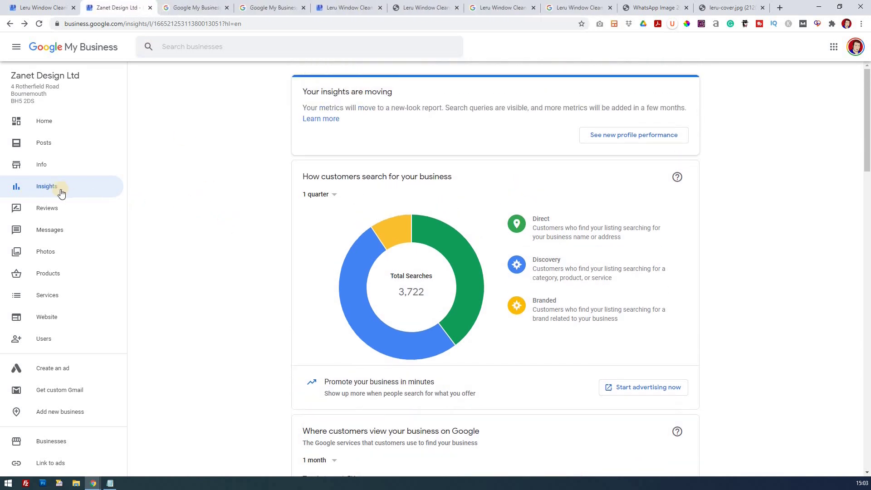
# Step: Examine how customers search for Zanet Design Ltd by search type and compare it with Leru Window Cleaning's search breakdown
pyautogui.moveTo(401, 241)
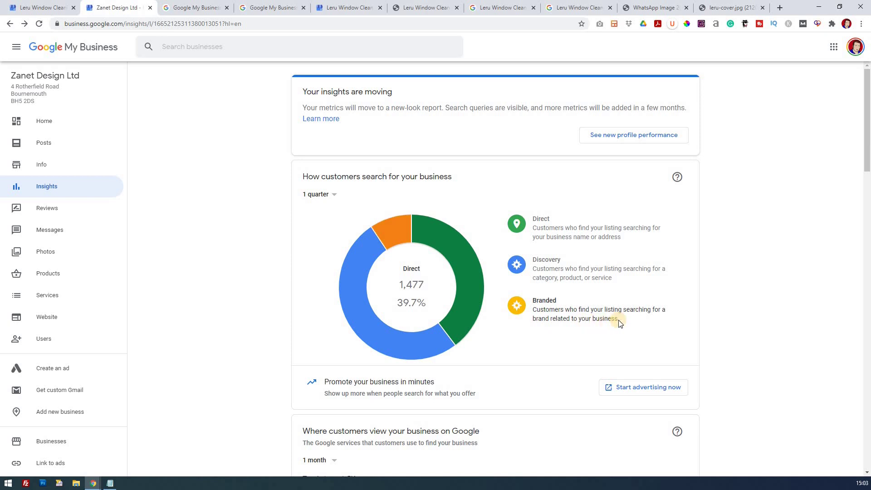
pyautogui.moveTo(407, 226)
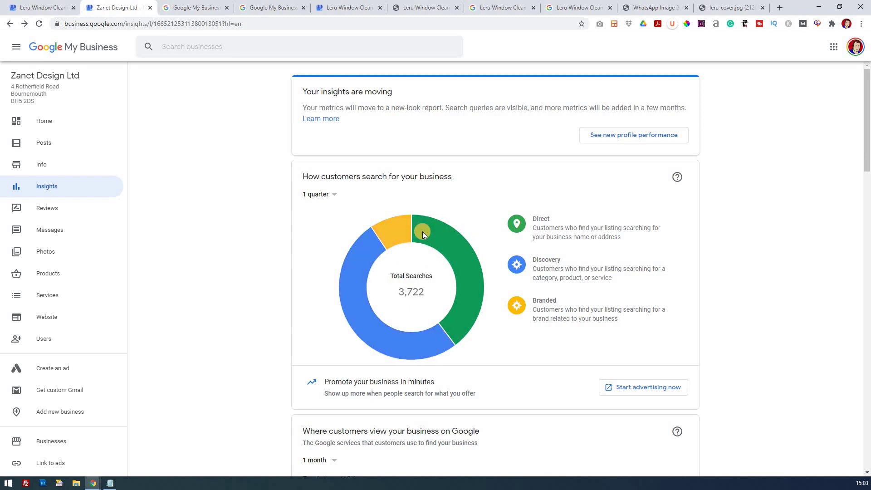
pyautogui.moveTo(475, 299)
pyautogui.moveTo(385, 356)
pyautogui.click(49, 9)
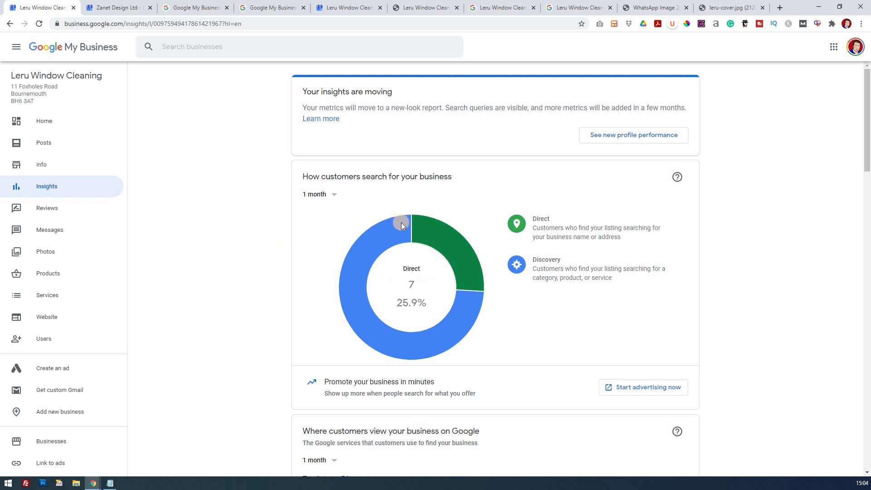
# Step: Review Zanet Design Ltd's Insights down to photo quantity, setting the Photo views period to 1 quarter
pyautogui.click(117, 8)
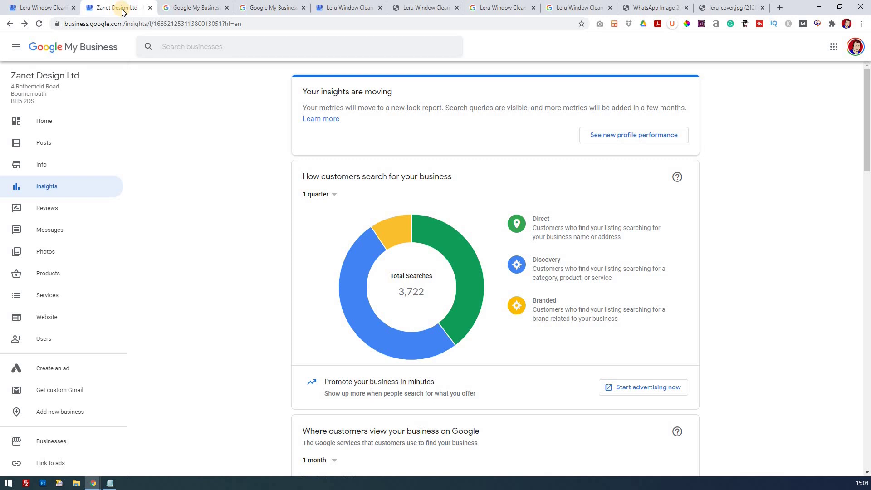
pyautogui.scroll(-1, 253, 308)
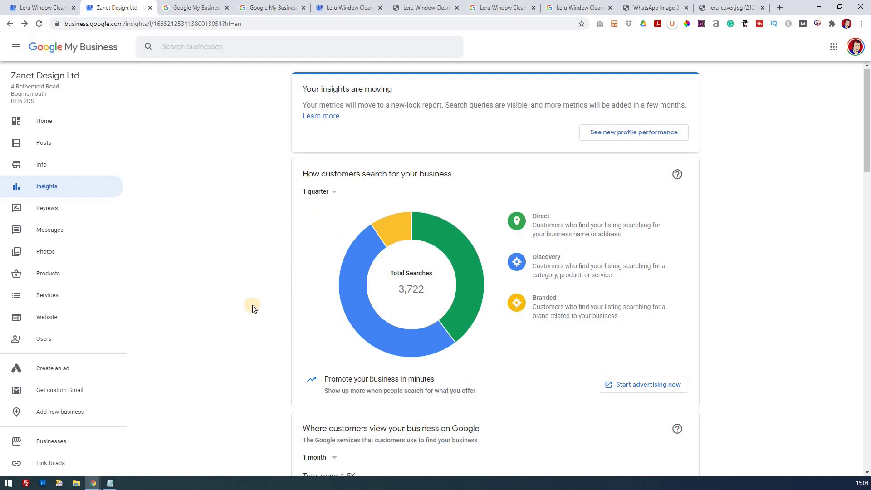
pyautogui.scroll(-6, 253, 308)
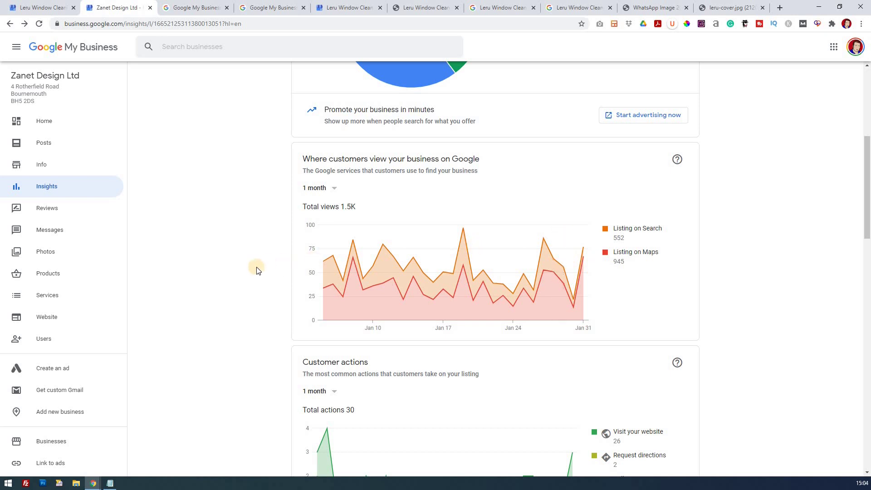
pyautogui.scroll(-4, 255, 268)
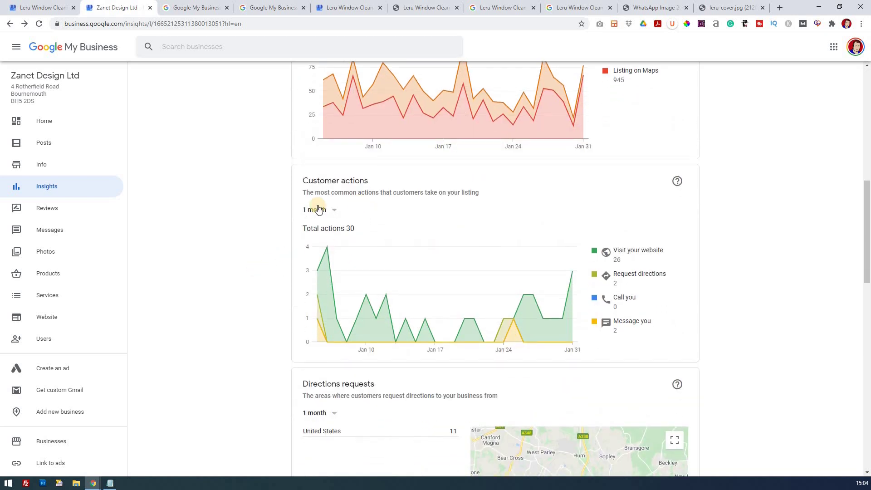
pyautogui.scroll(-14, 236, 238)
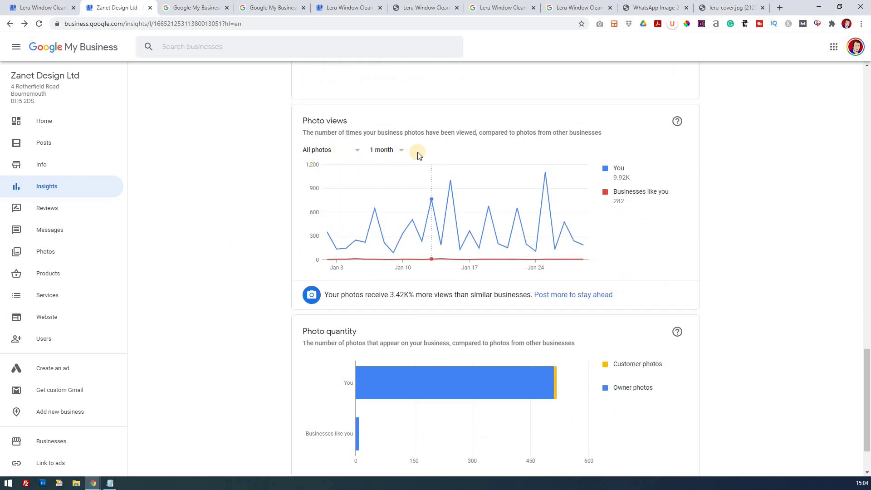
pyautogui.click(401, 152)
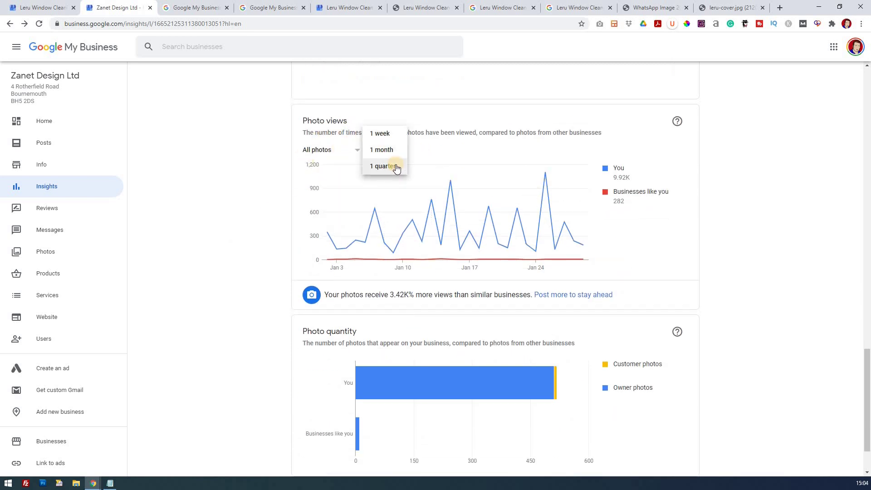
pyautogui.click(394, 165)
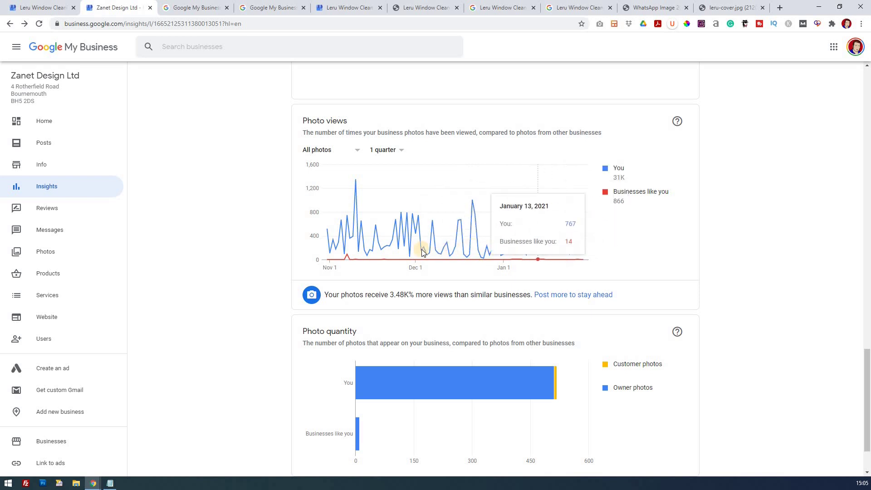
pyautogui.scroll(-2, 263, 287)
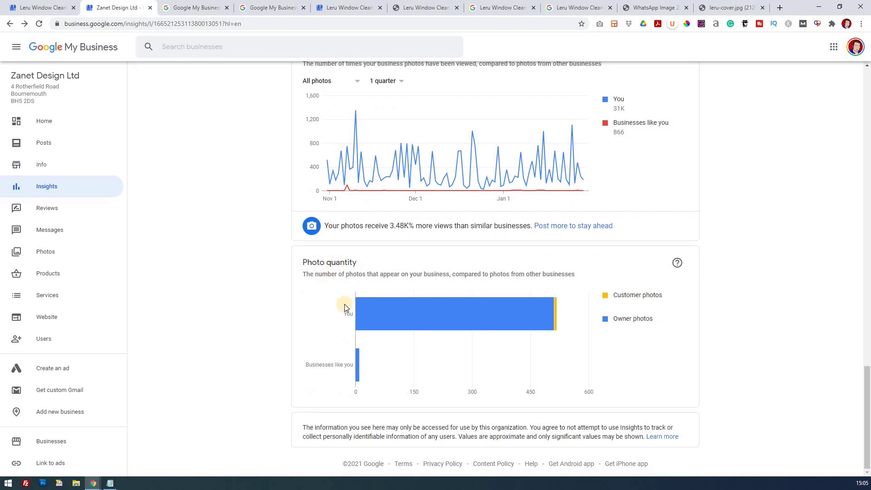
pyautogui.moveTo(557, 316)
# Step: Review Leru Window Cleaning's Insights, examining customer actions, directions requests, phone calls, photo views and photo quantity against similar businesses
pyautogui.click(45, 8)
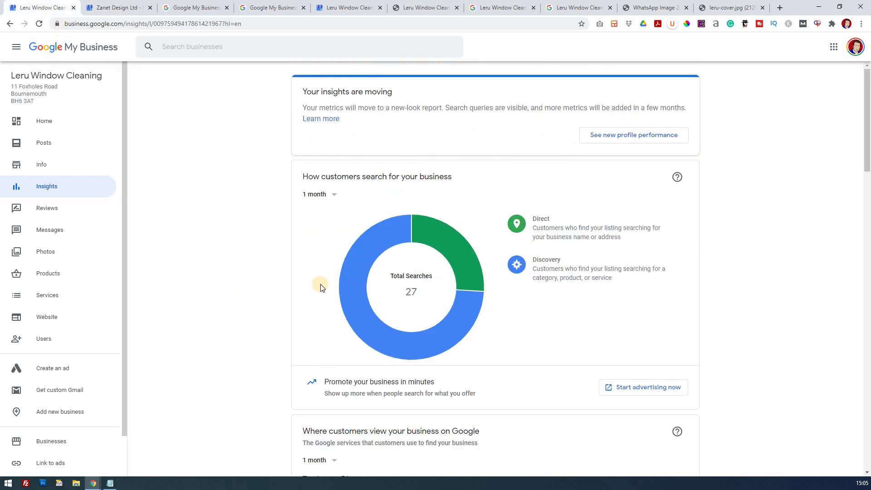
pyautogui.scroll(-8, 320, 281)
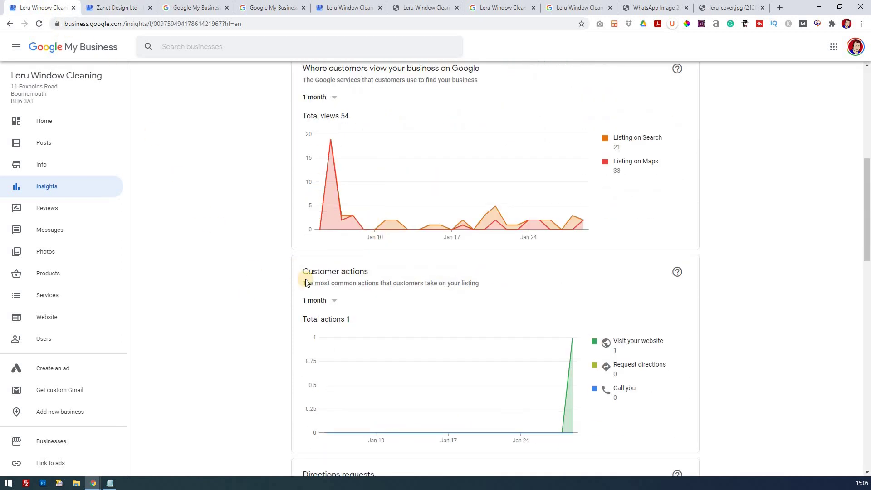
pyautogui.scroll(-6, 305, 280)
pyautogui.scroll(2, 534, 214)
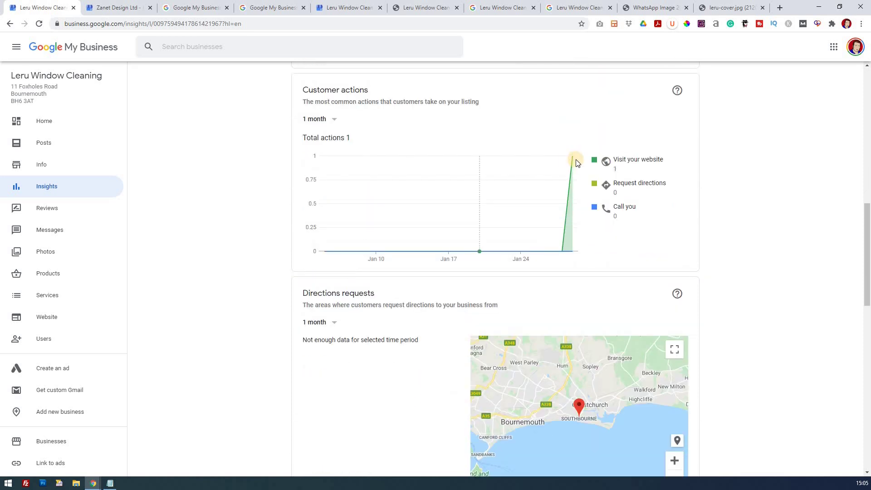
pyautogui.scroll(-8, 299, 283)
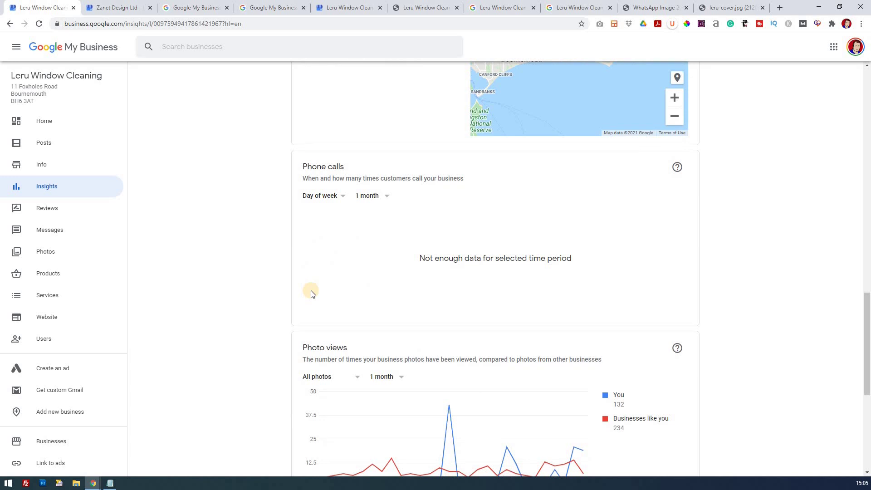
pyautogui.scroll(-2, 312, 294)
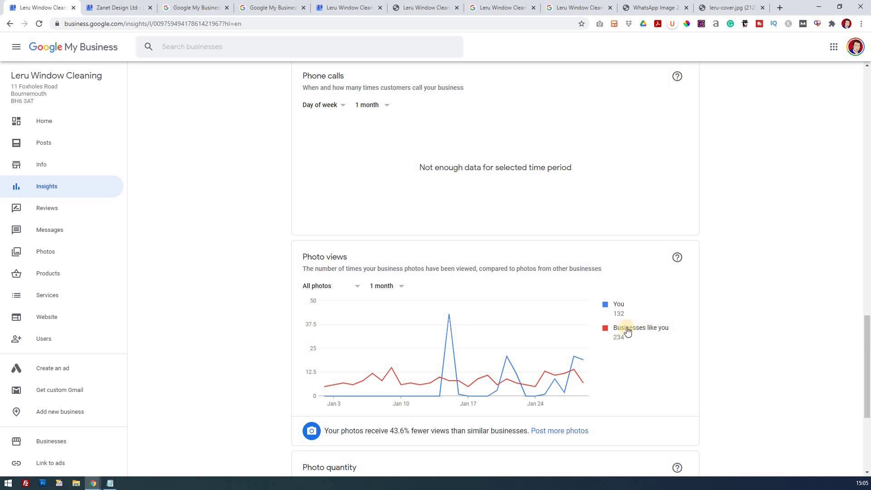
pyautogui.scroll(-5, 634, 349)
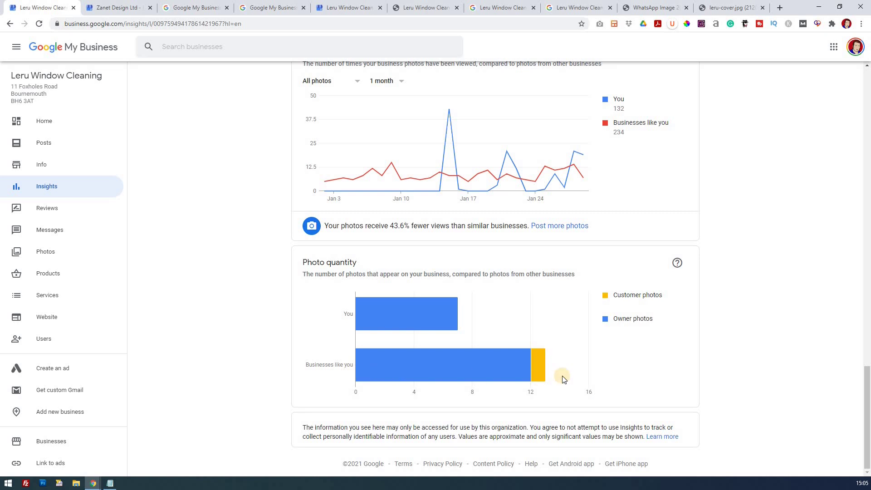
pyautogui.moveTo(484, 323)
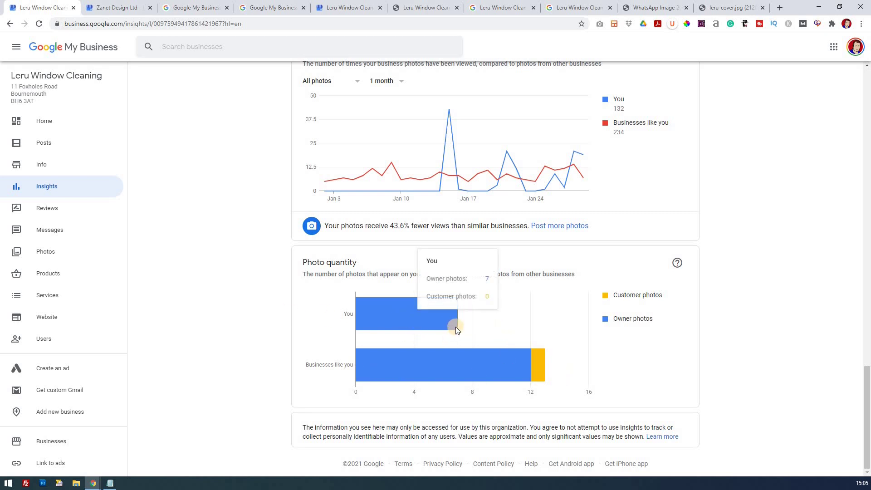
pyautogui.moveTo(563, 356)
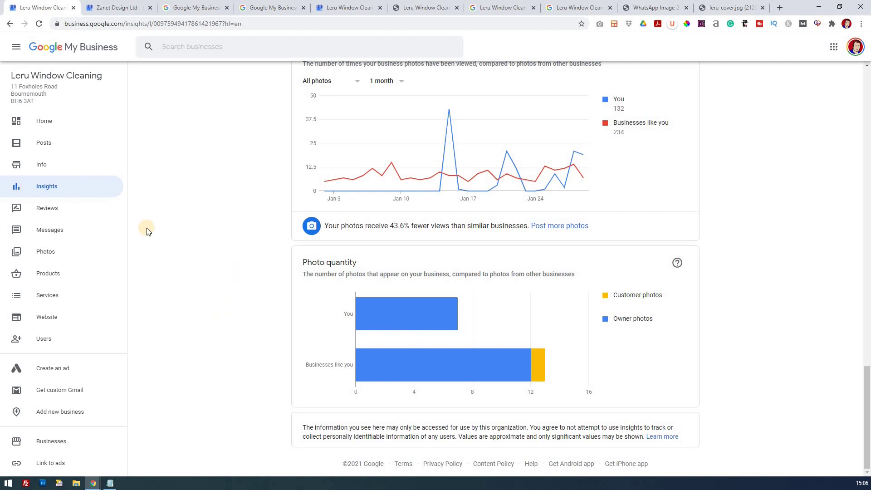
pyautogui.moveTo(866, 408); pyautogui.dragTo(852, 136)
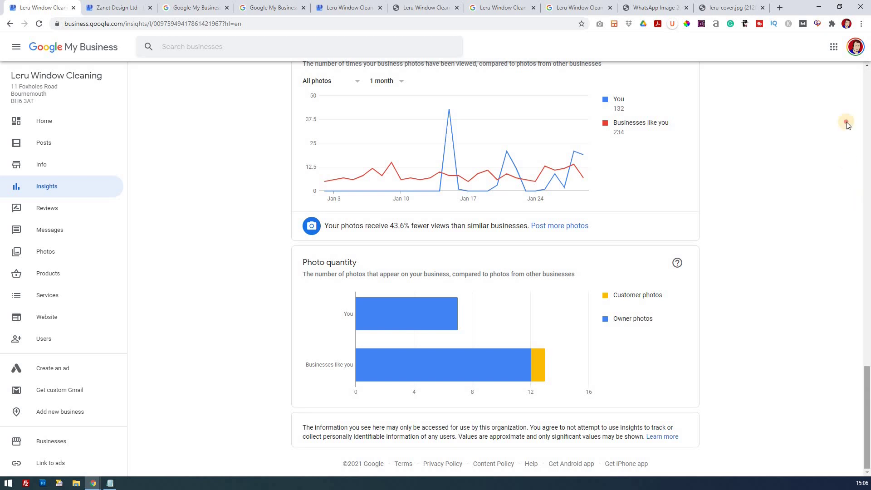
pyautogui.scroll(3, 507, 238)
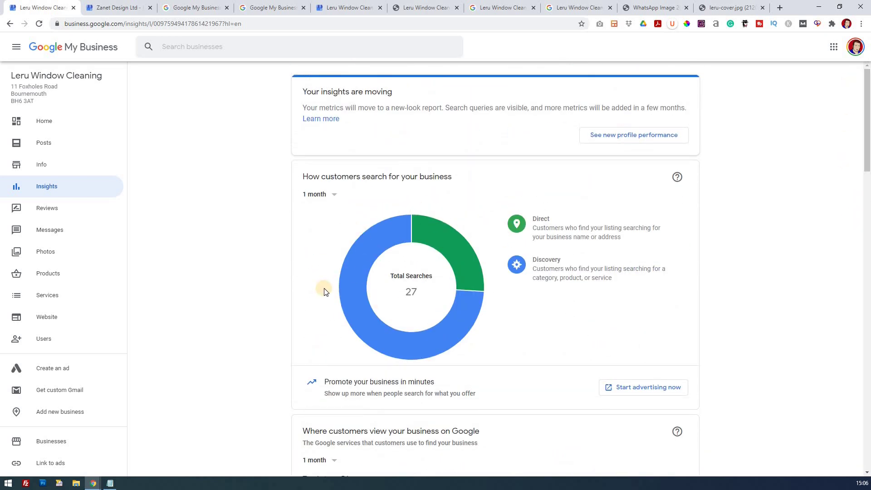
# Step: Search the Marketing Kit site for "leru", open the kit for Leru Window Cleaning and dismiss the verification notice
pyautogui.click(190, 10)
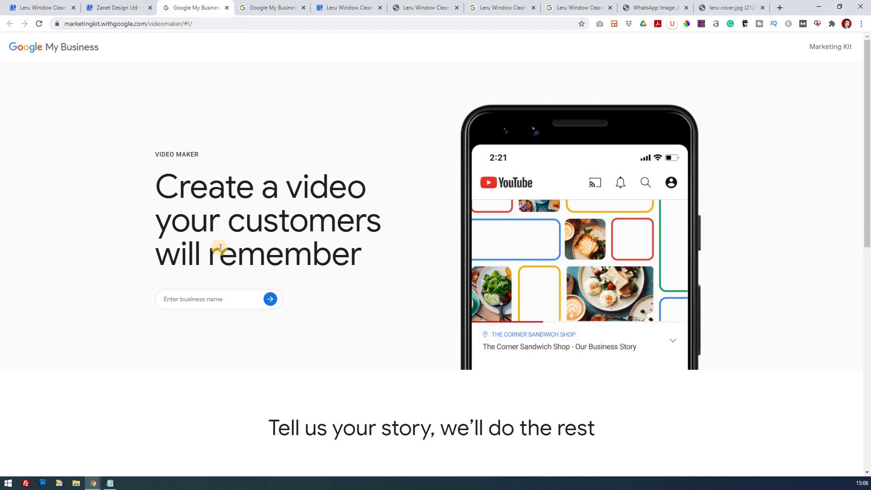
pyautogui.click(277, 9)
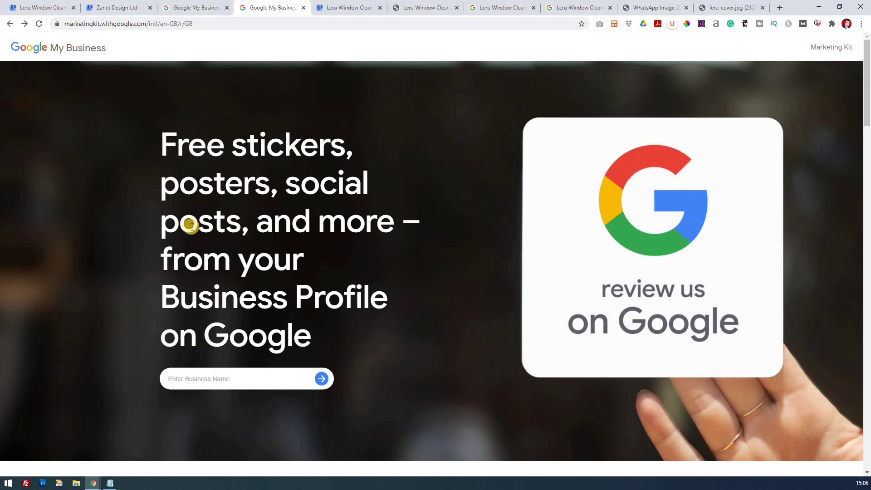
pyautogui.scroll(-1, 204, 281)
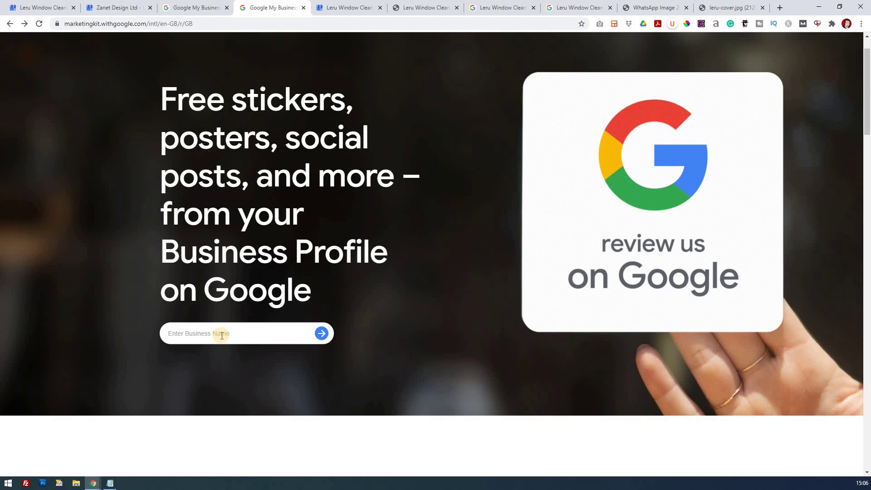
pyautogui.click(222, 336)
pyautogui.write('leru')
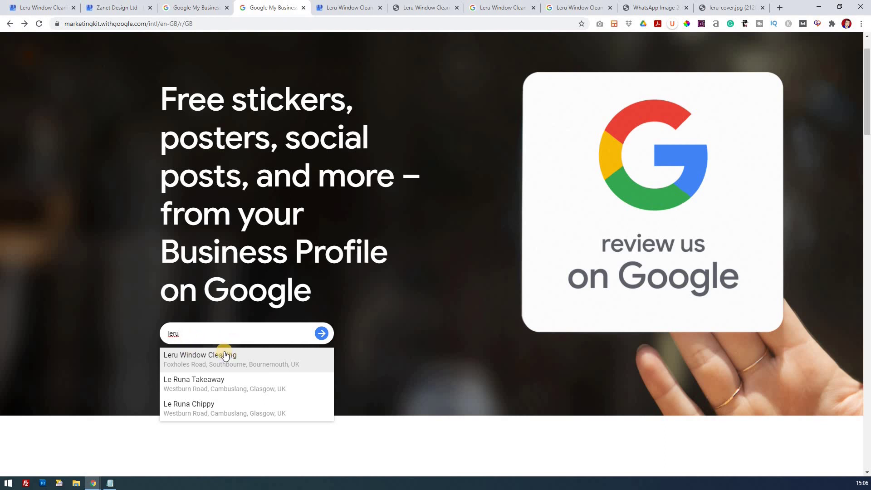
pyautogui.scroll(-1, 223, 313)
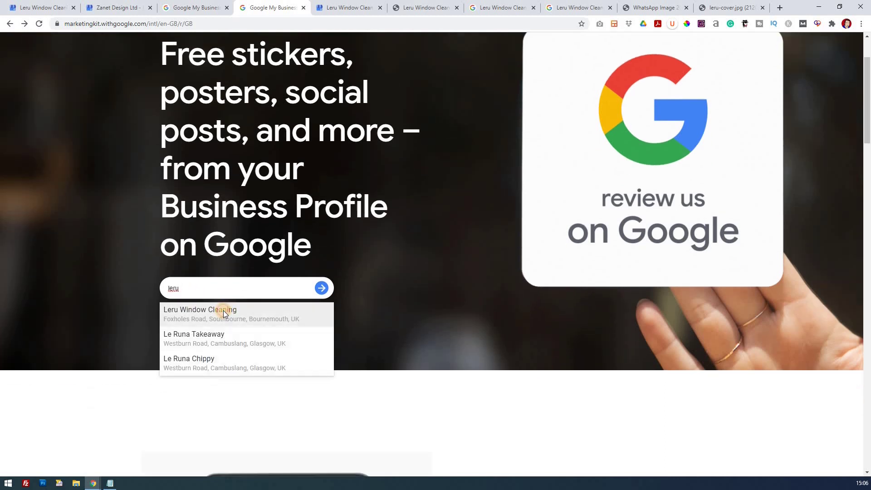
pyautogui.click(223, 310)
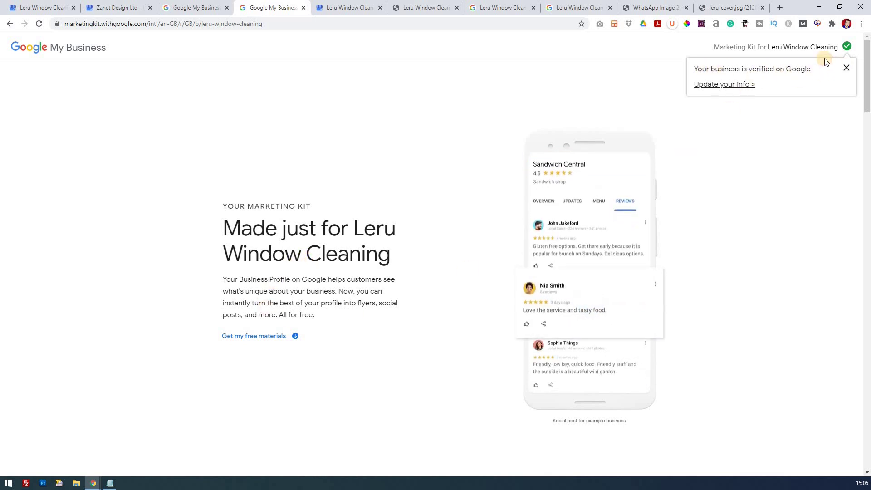
pyautogui.click(847, 49)
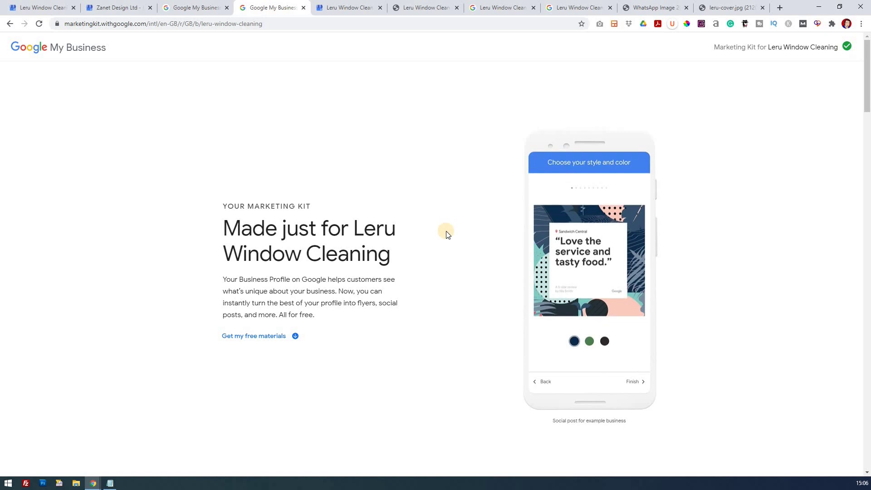
# Step: Preview the Business Updates poster for Leru Window Cleaning in several of the available background patterns
pyautogui.scroll(-5, 447, 234)
pyautogui.scroll(-3, 445, 230)
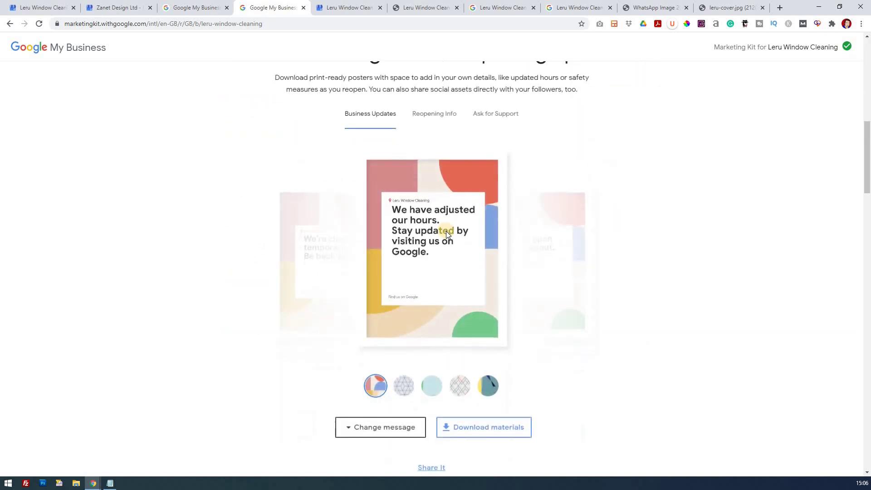
pyautogui.scroll(2, 445, 230)
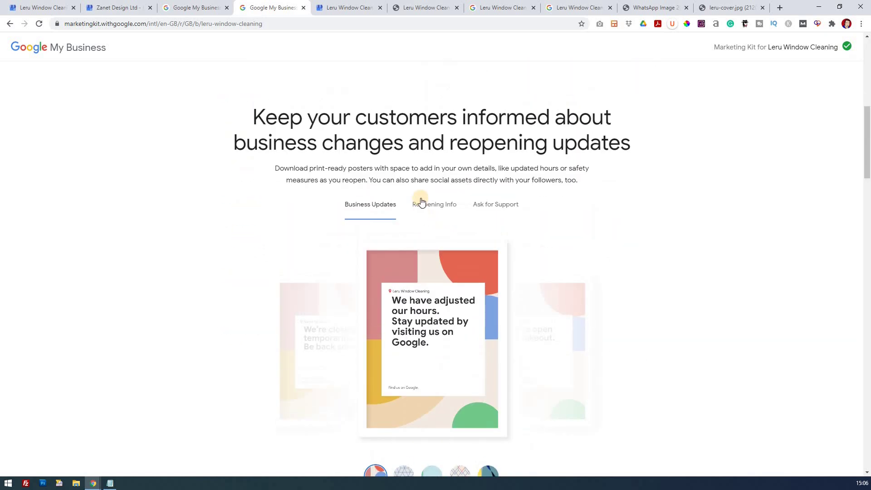
pyautogui.scroll(-2, 421, 201)
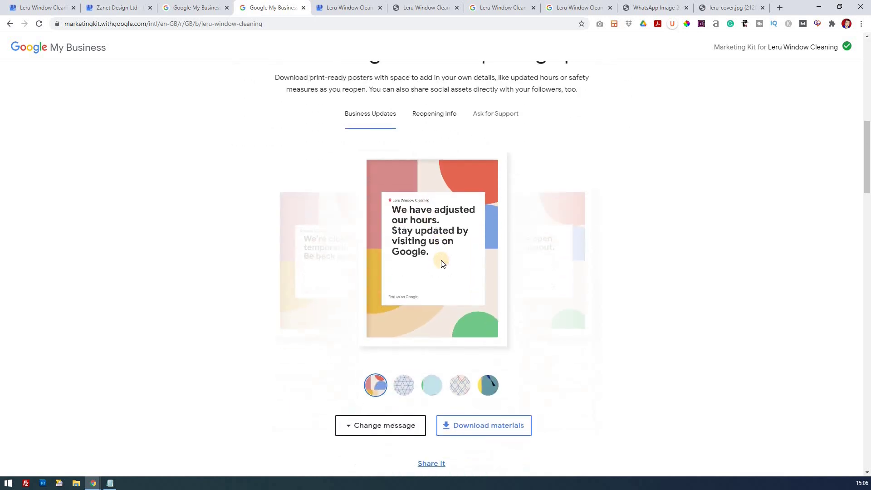
pyautogui.click(405, 389)
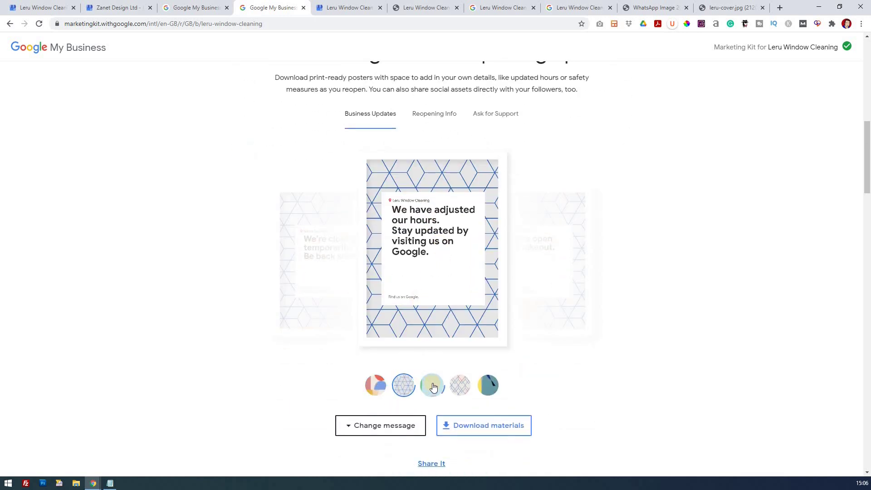
pyautogui.click(433, 387)
pyautogui.click(460, 387)
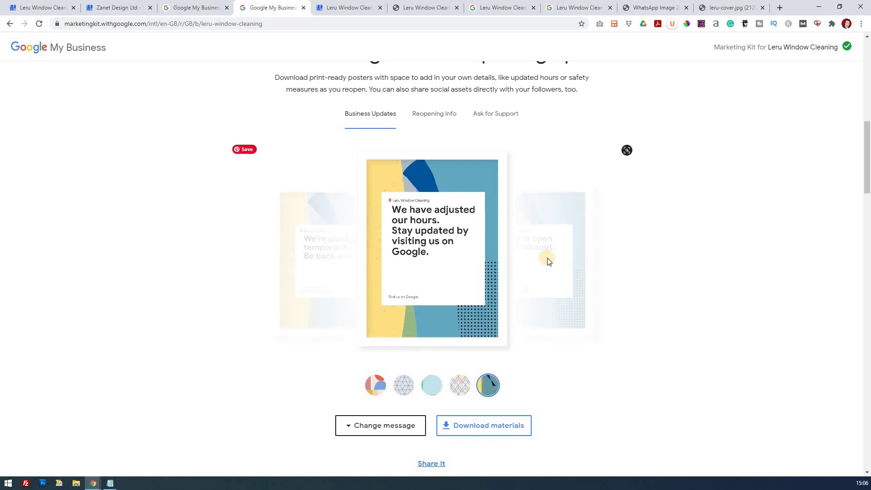
# Step: Preview the Ask for Support and Reopening Info posters and look over the download and sharing options
pyautogui.click(493, 113)
pyautogui.click(422, 114)
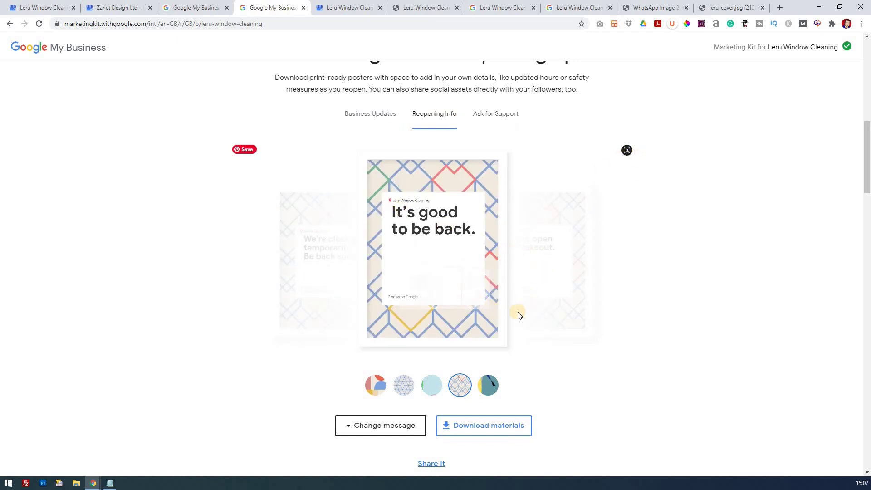
pyautogui.scroll(-2, 520, 313)
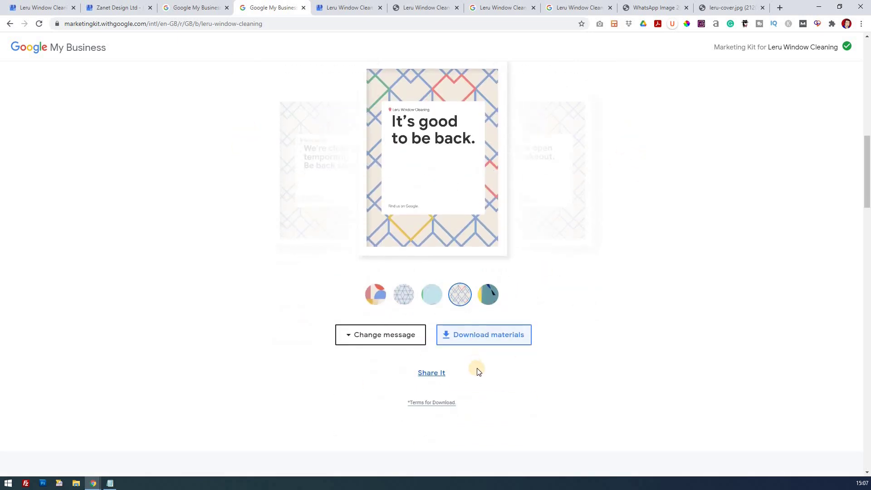
# Step: Change the Reopening Info poster's message to "Make a reservation ahead of time. Book with us on Google."
pyautogui.scroll(-3, 476, 365)
pyautogui.click(359, 203)
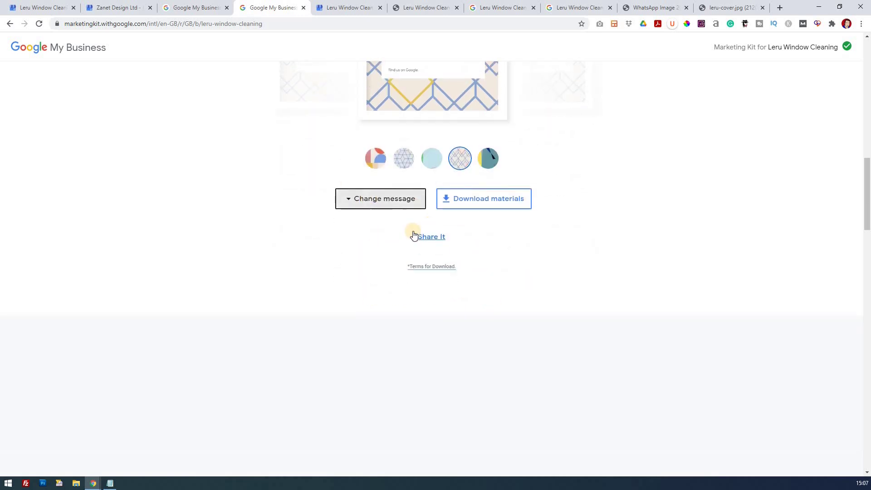
pyautogui.scroll(1, 501, 295)
pyautogui.moveTo(499, 299); pyautogui.dragTo(472, 330)
pyautogui.click(425, 307)
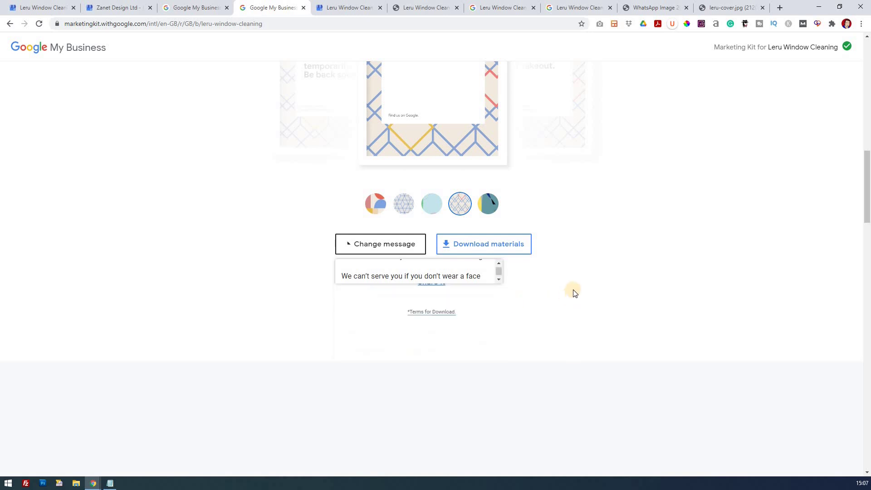
pyautogui.scroll(3, 548, 263)
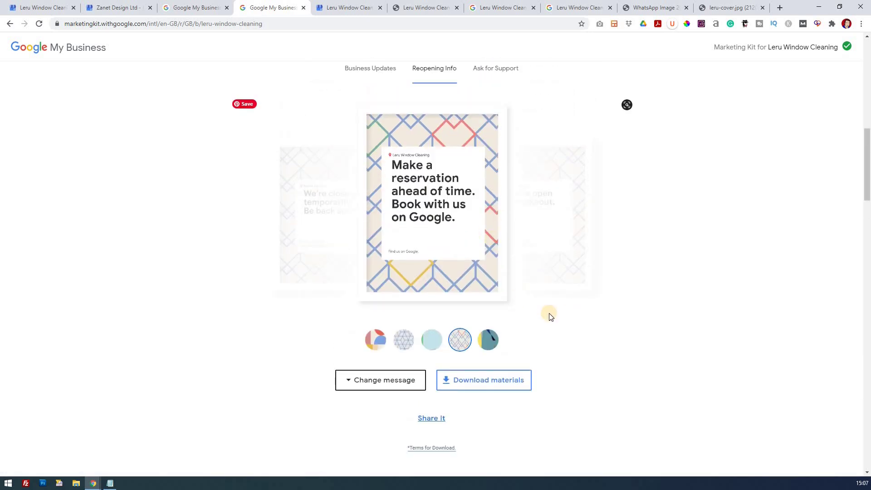
# Step: Browse the free window stickers through to "book with us on Google" and look over the downloadable Business Profile display materials
pyautogui.scroll(-10, 549, 312)
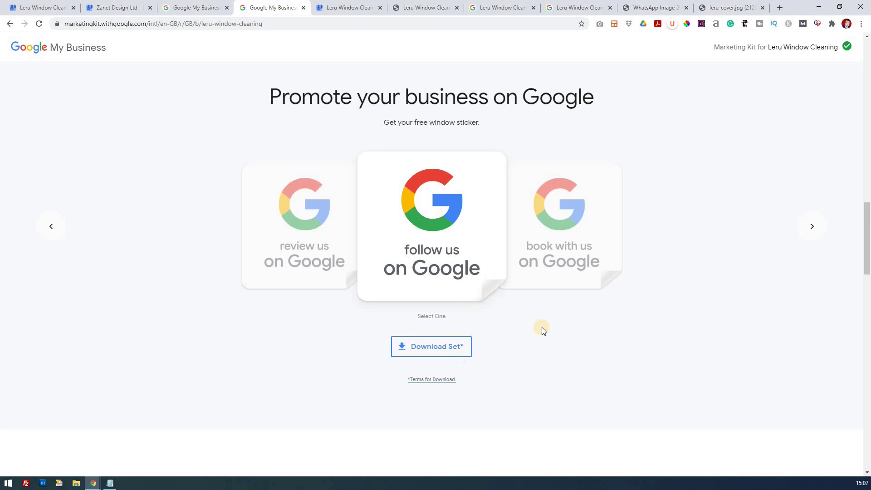
pyautogui.click(812, 226)
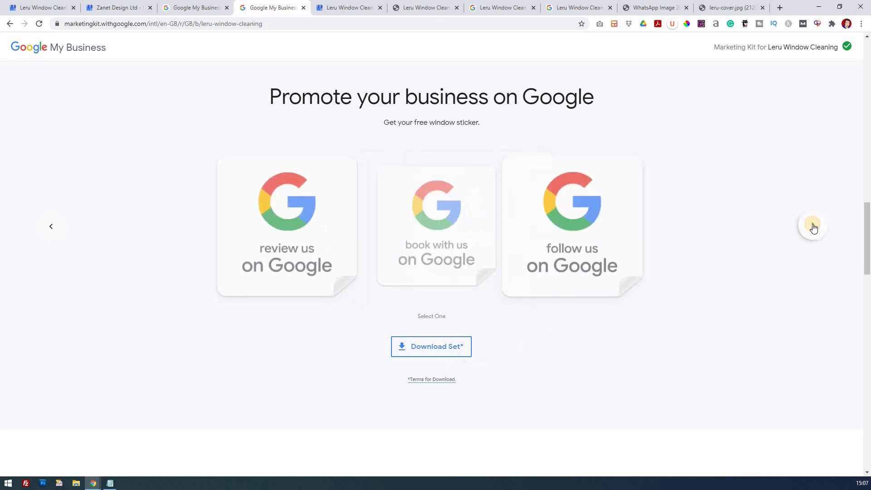
pyautogui.click(343, 254)
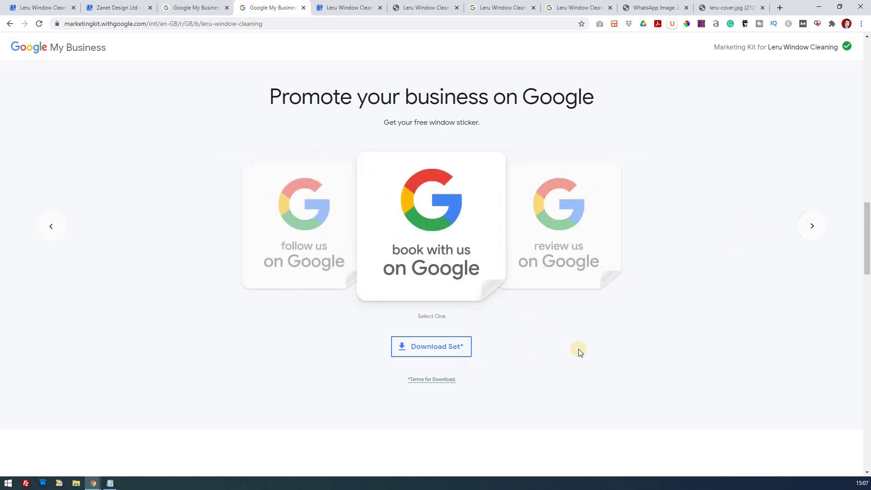
pyautogui.scroll(-4, 578, 372)
pyautogui.scroll(-5, 431, 245)
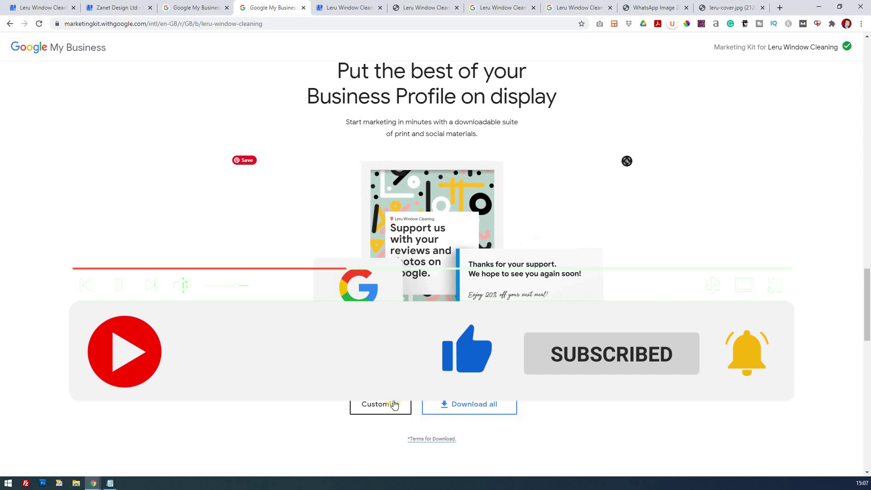
pyautogui.scroll(-7, 528, 398)
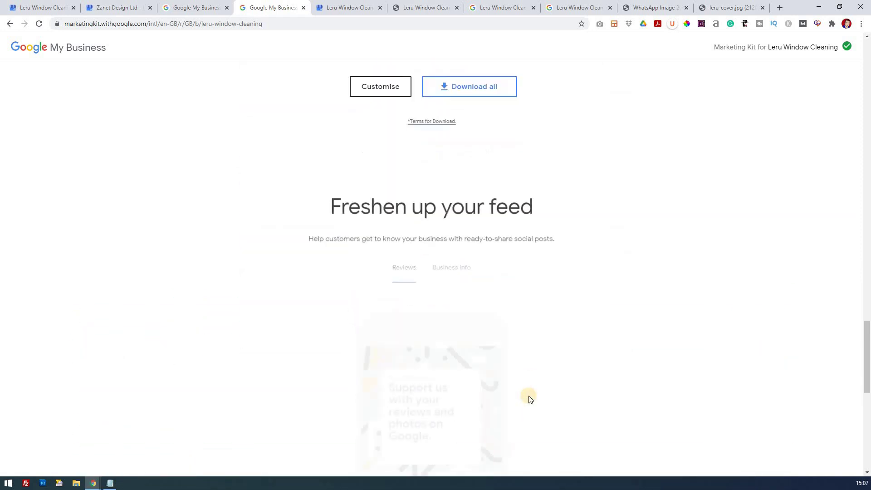
# Step: Show the Business Info social posts and start sharing the "Come visit us" and "We're open 24 hours every day" posts
pyautogui.scroll(-3, 498, 295)
pyautogui.click(459, 123)
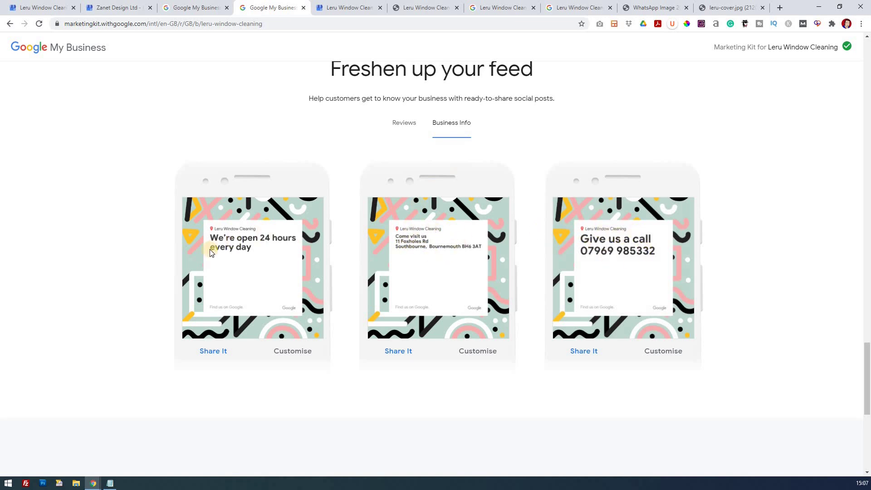
pyautogui.scroll(-7, 202, 249)
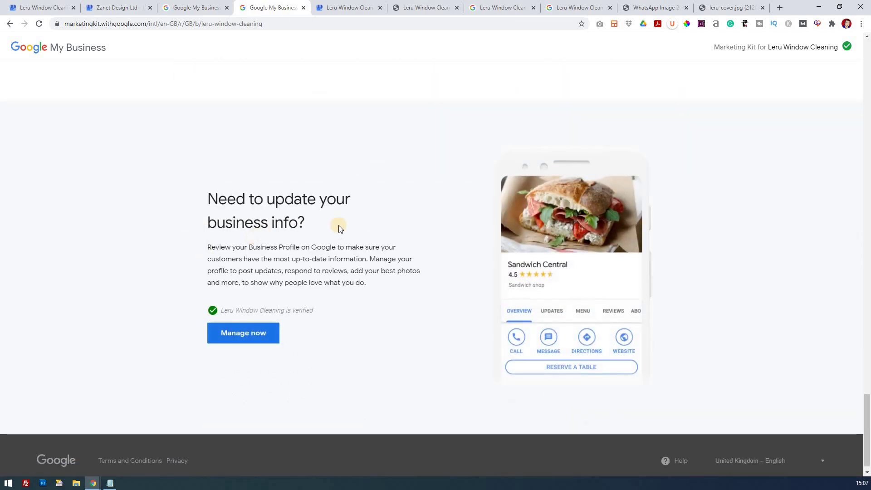
pyautogui.scroll(4, 390, 213)
pyautogui.click(399, 213)
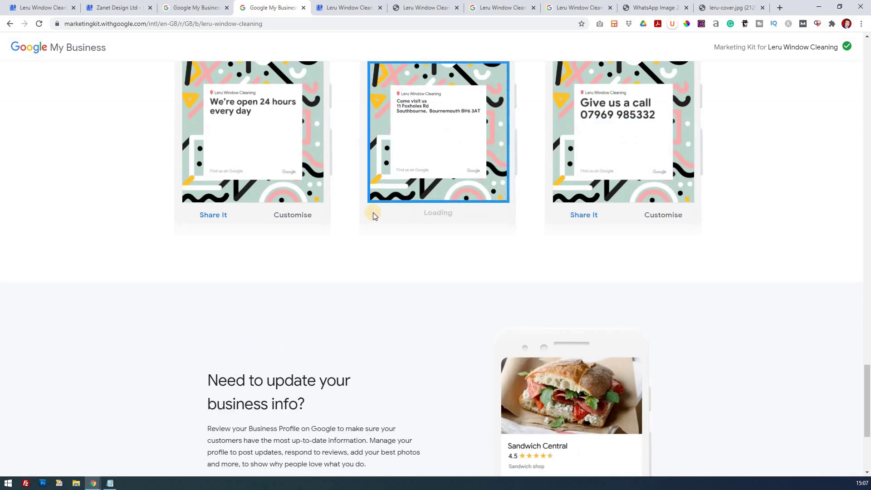
pyautogui.click(225, 217)
pyautogui.click(210, 215)
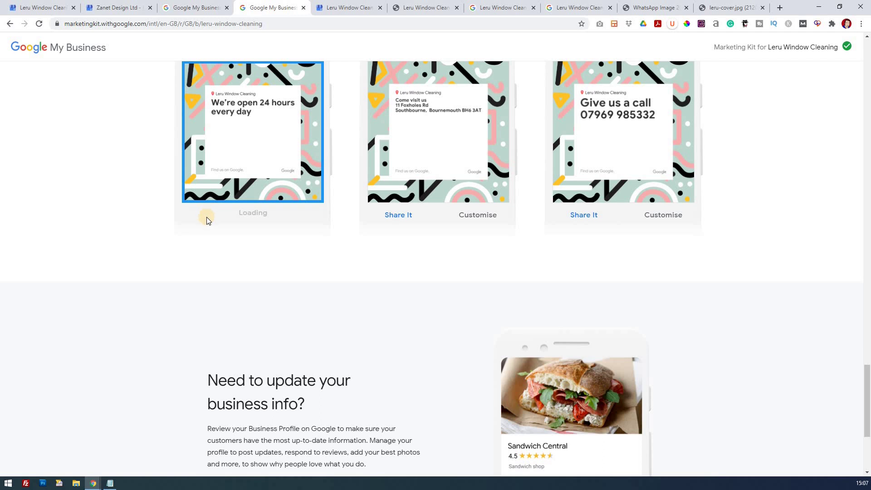
pyautogui.scroll(-5, 205, 221)
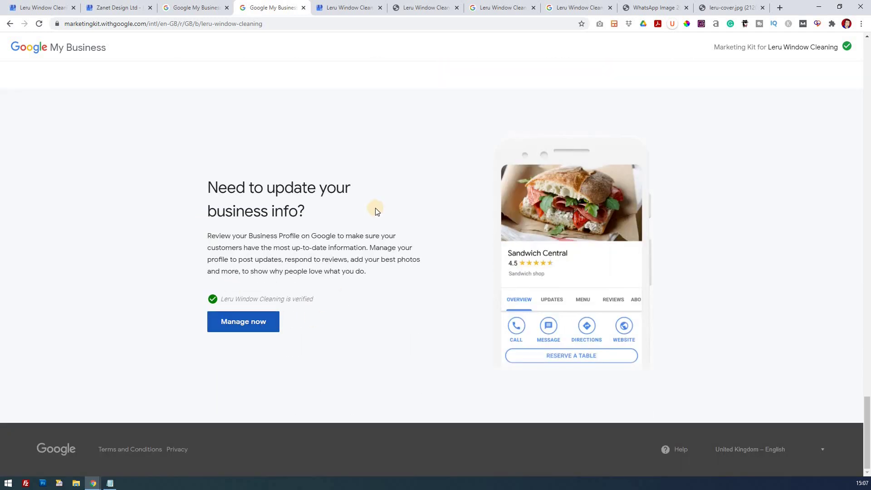
pyautogui.scroll(15, 377, 216)
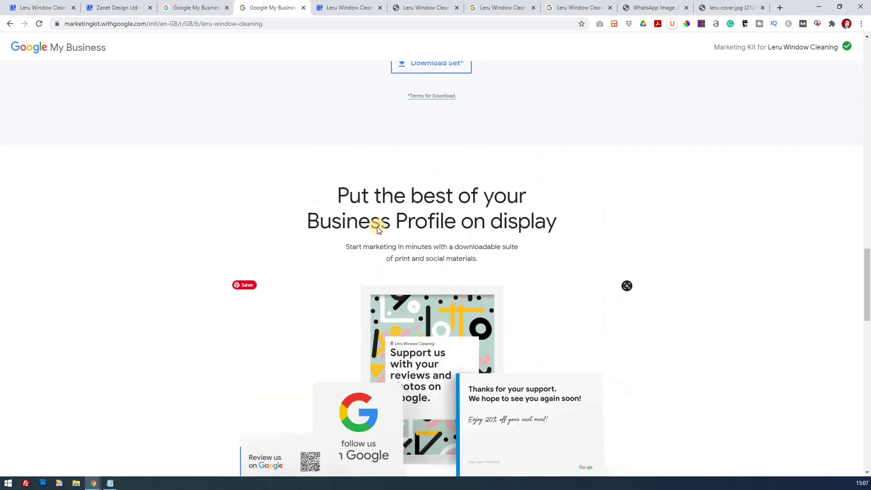
pyautogui.scroll(18, 377, 226)
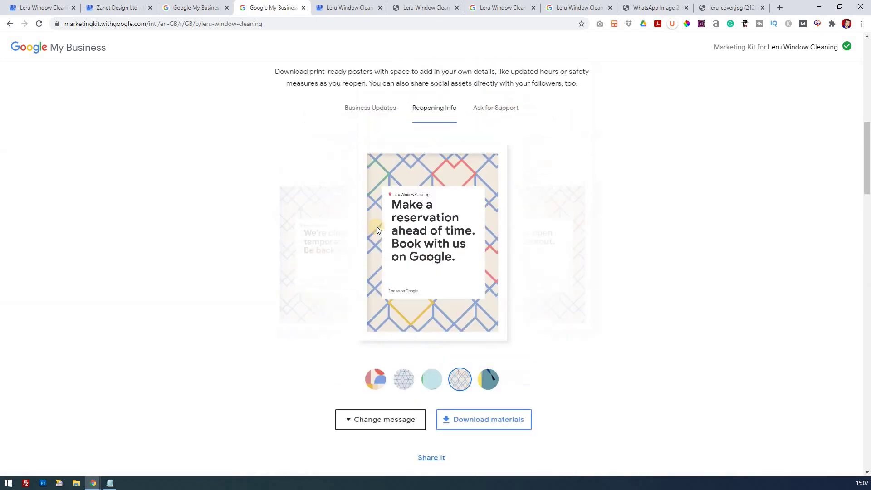
pyautogui.scroll(10, 376, 226)
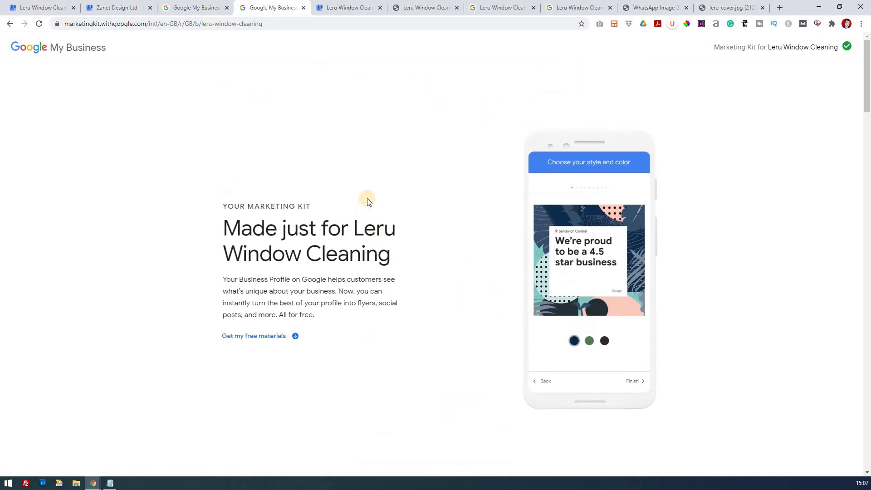
# Step: Return to the Leru Window Cleaning dashboard, find the "You're on the web!" card and open the business website from it
pyautogui.click(338, 13)
pyautogui.scroll(8, 244, 91)
pyautogui.scroll(-3, 244, 91)
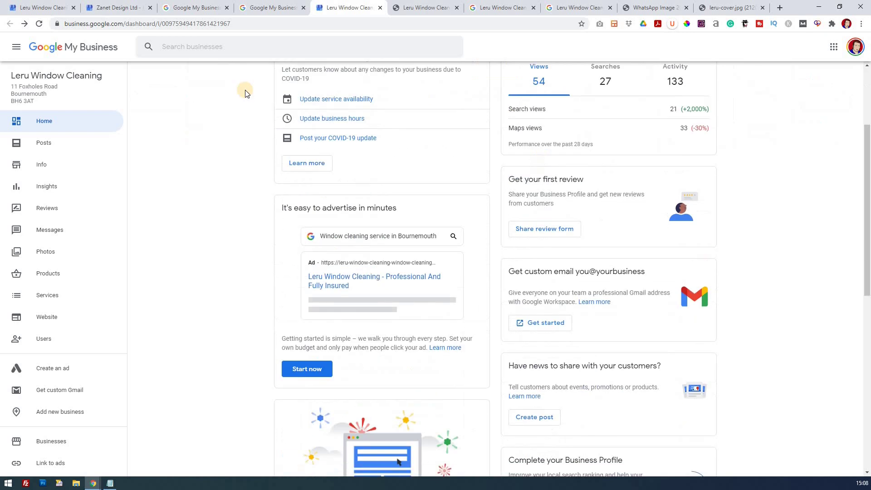
pyautogui.scroll(-3, 245, 93)
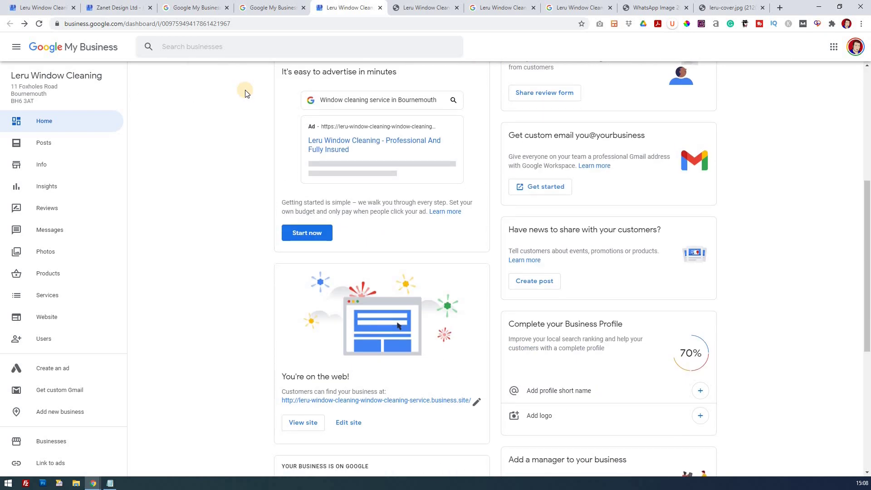
pyautogui.scroll(-2, 245, 93)
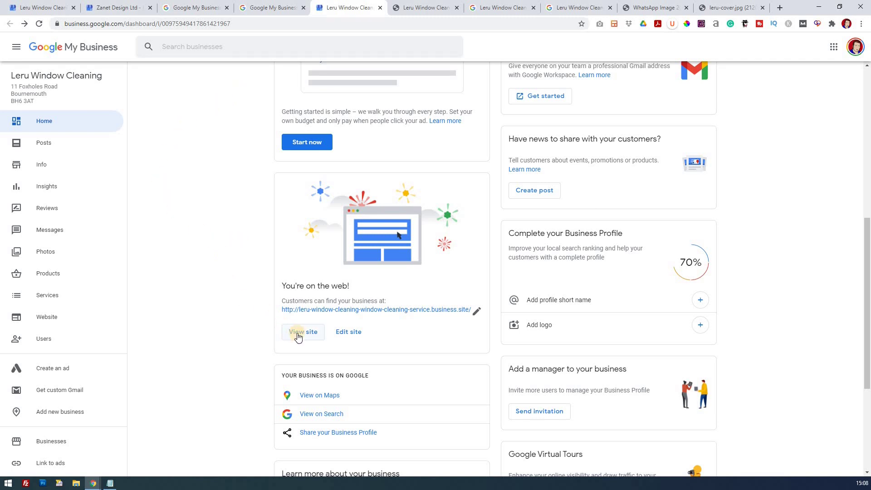
pyautogui.click(298, 334)
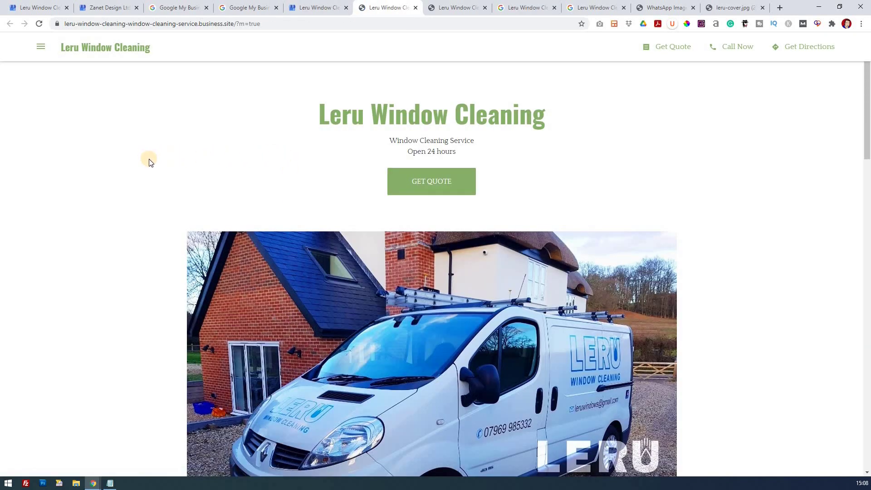
# Step: Examine the Leru Window Cleaning website's header photo, gallery, map, contact details and business hours
pyautogui.scroll(-3, 230, 266)
pyautogui.scroll(3, 475, 217)
pyautogui.scroll(-2, 548, 131)
pyautogui.scroll(1, 492, 180)
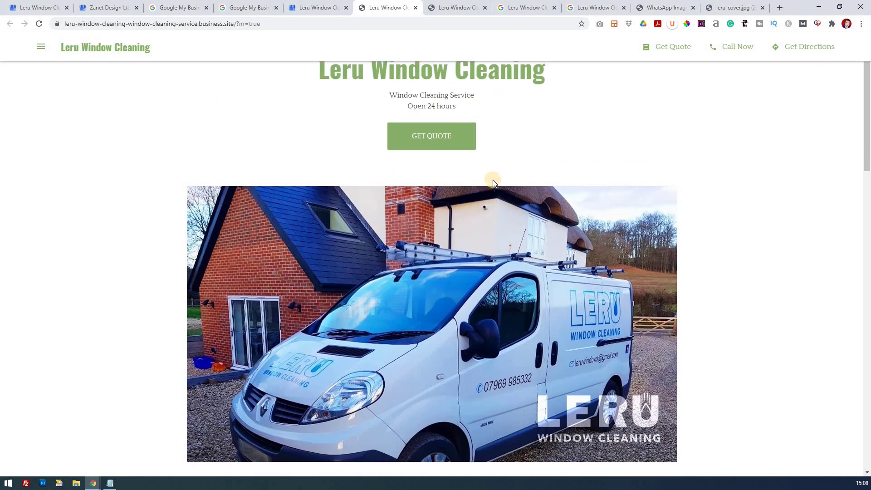
pyautogui.scroll(-3, 492, 181)
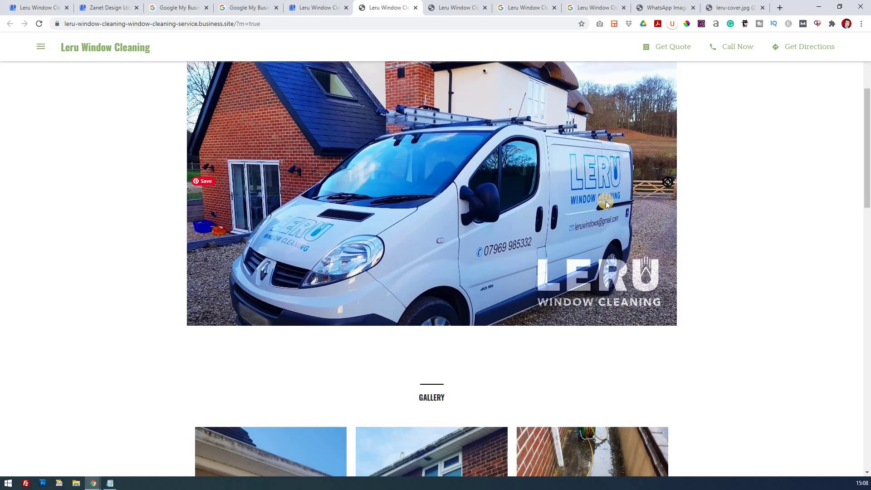
pyautogui.scroll(-11, 605, 200)
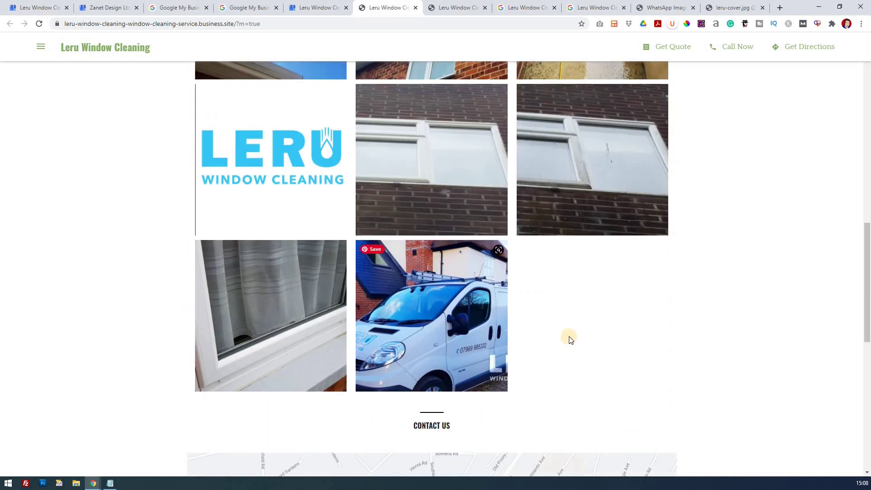
pyautogui.scroll(-7, 569, 340)
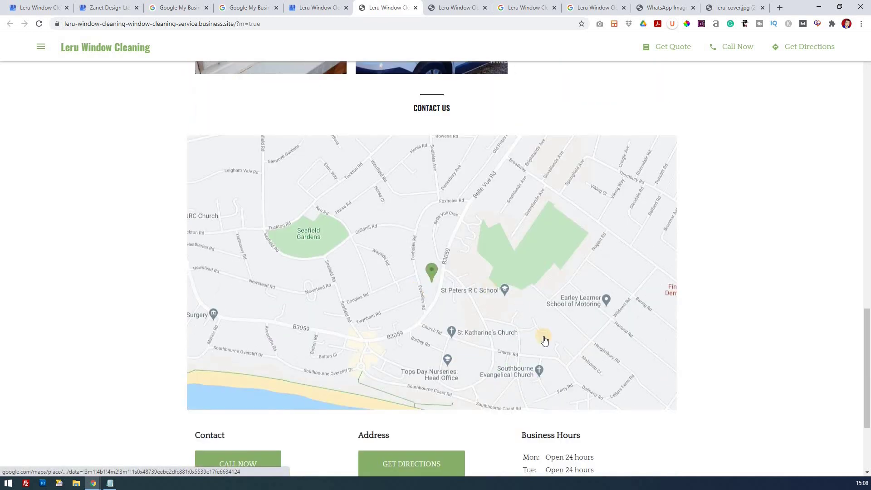
pyautogui.scroll(-3, 544, 340)
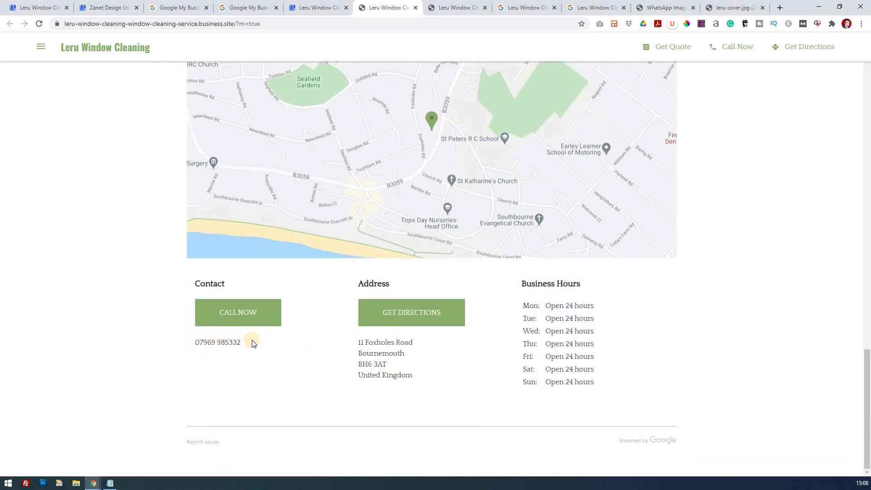
pyautogui.scroll(8, 436, 356)
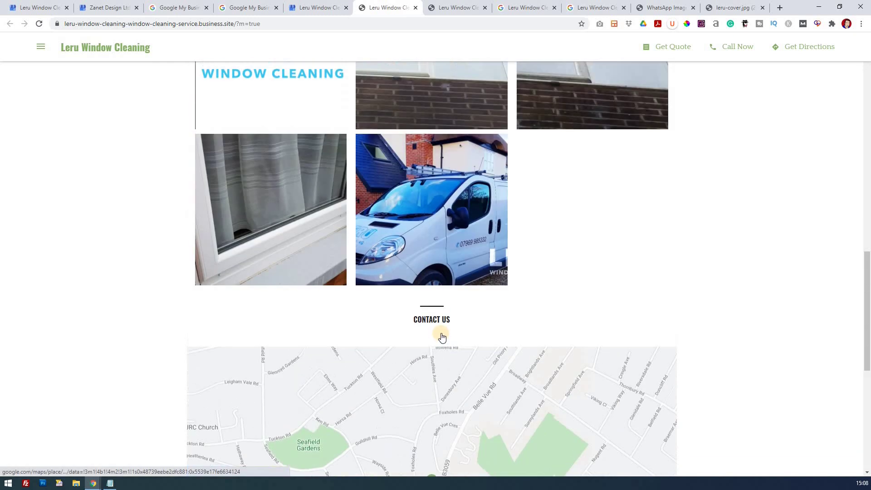
pyautogui.scroll(17, 442, 336)
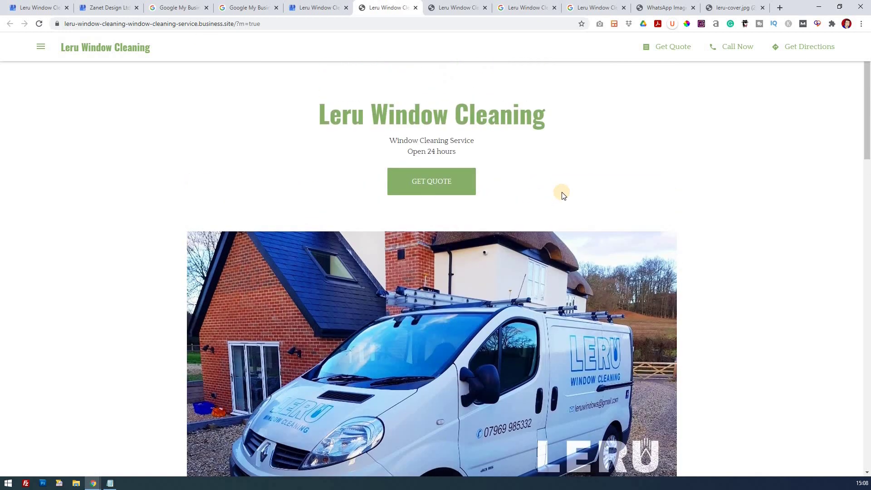
pyautogui.scroll(-3, 469, 291)
pyautogui.scroll(-2, 466, 272)
pyautogui.scroll(4, 464, 254)
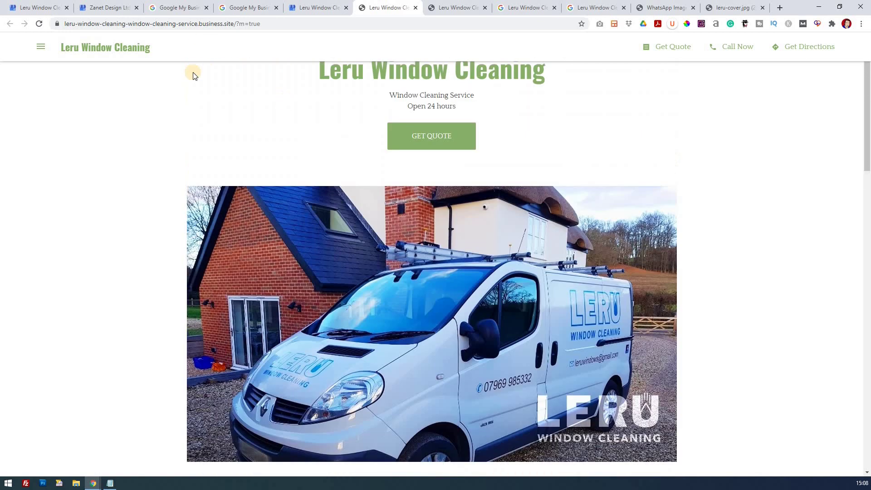
pyautogui.scroll(1, 199, 75)
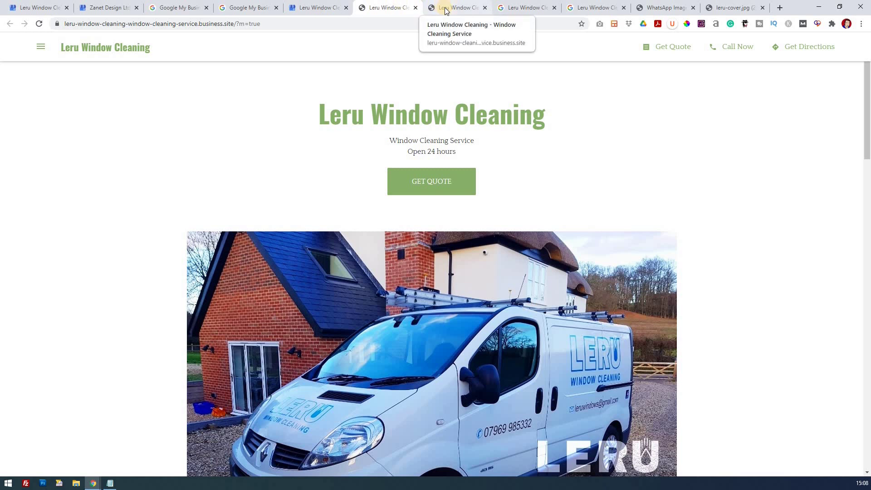
# Step: Close the published website's tab and open the theme choices in Leru Window Cleaning's website editor
pyautogui.click(415, 7)
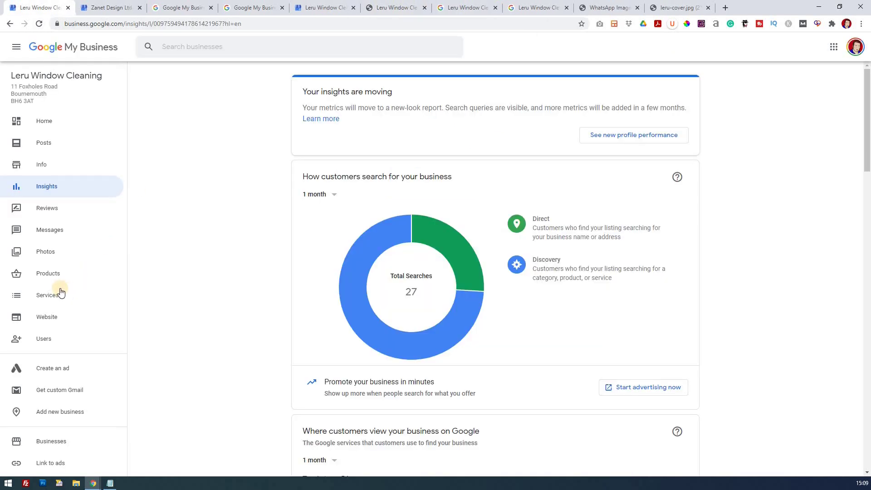
pyautogui.click(49, 317)
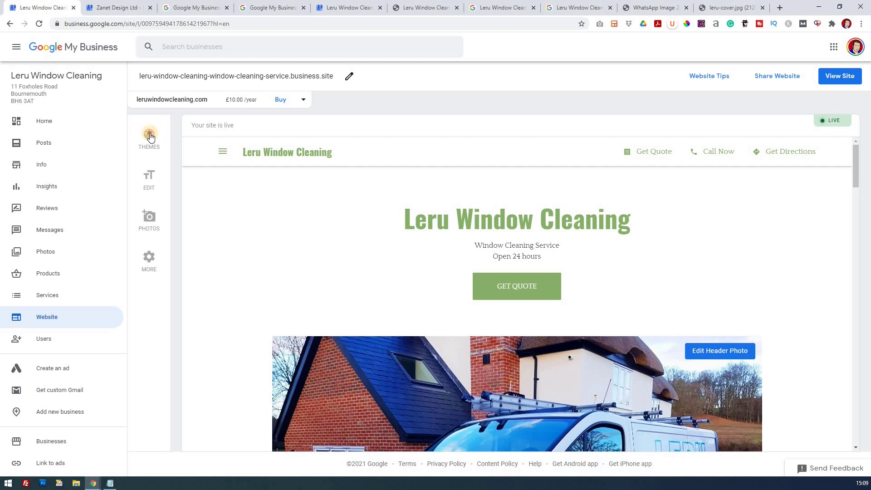
pyautogui.click(149, 135)
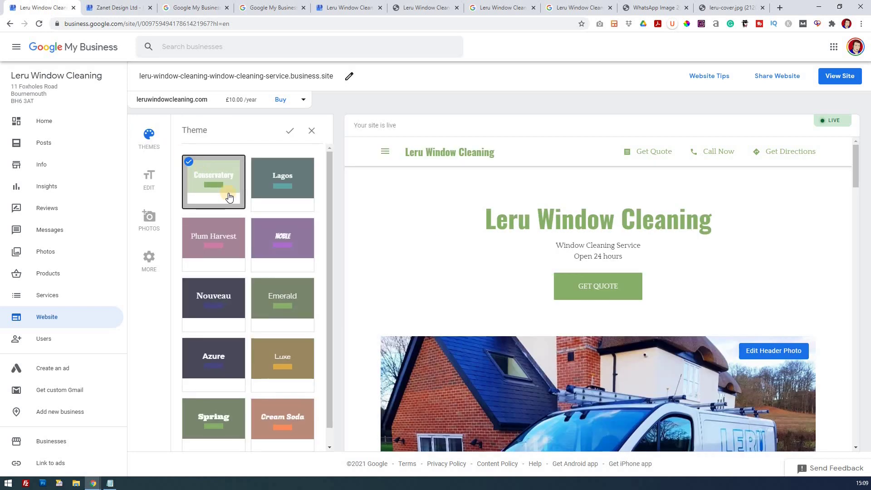
# Step: Try the Lagos, Plum Harvest and Nouveau themes on the website, and settle on the Azure theme
pyautogui.click(285, 188)
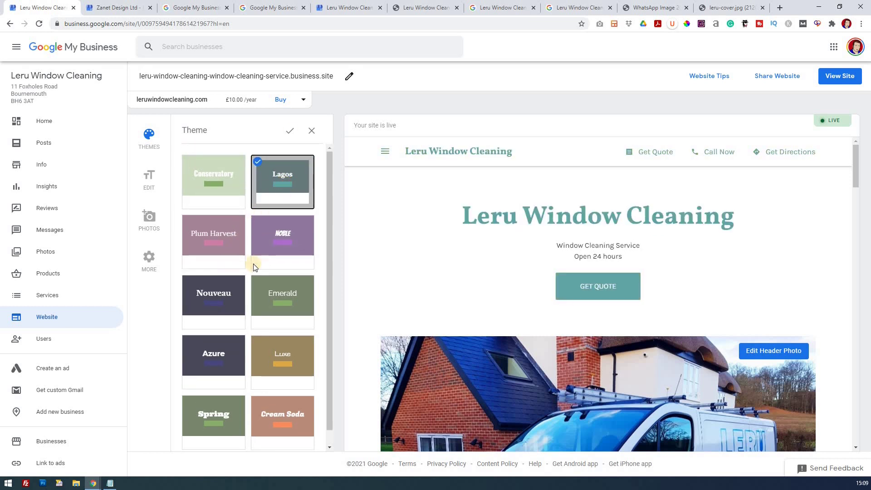
pyautogui.click(231, 228)
pyautogui.click(224, 310)
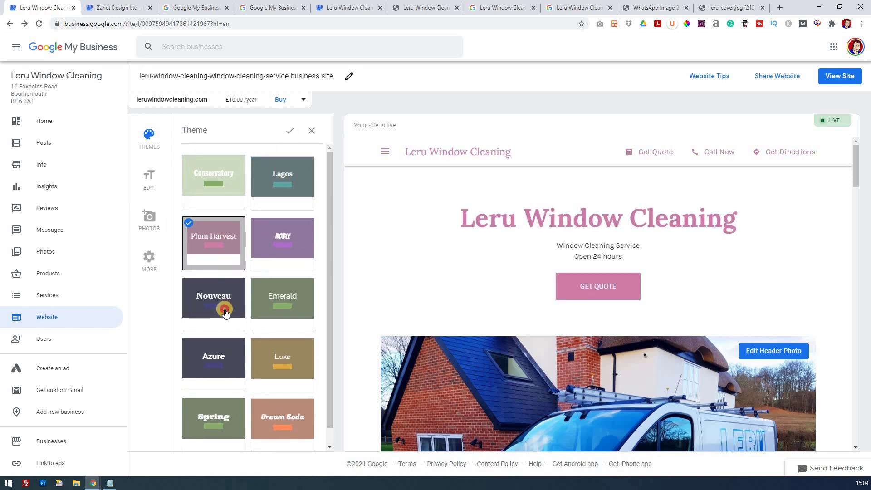
pyautogui.click(220, 357)
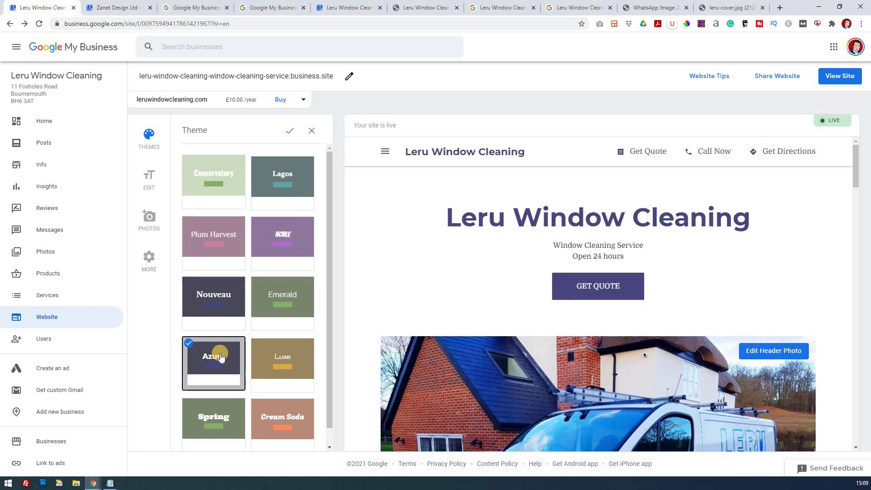
pyautogui.click(223, 405)
pyautogui.scroll(-1, 330, 352)
pyautogui.scroll(-1, 745, 181)
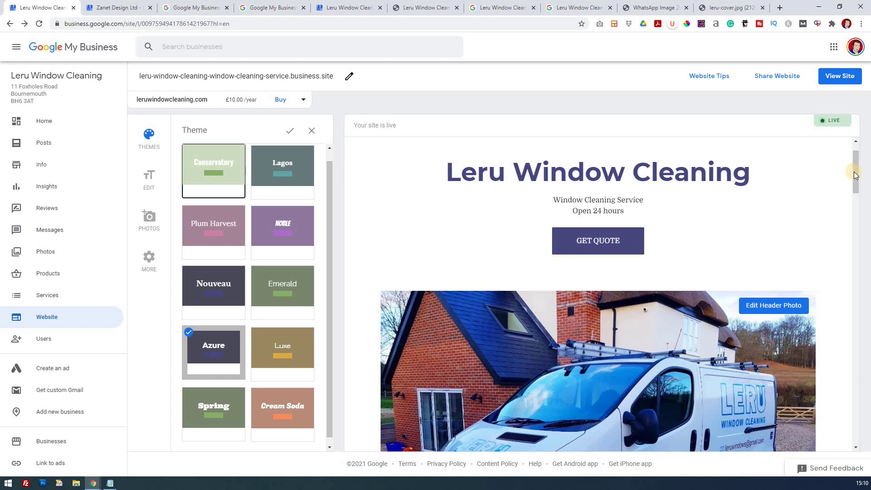
pyautogui.scroll(1, 854, 175)
pyautogui.scroll(-1, 854, 176)
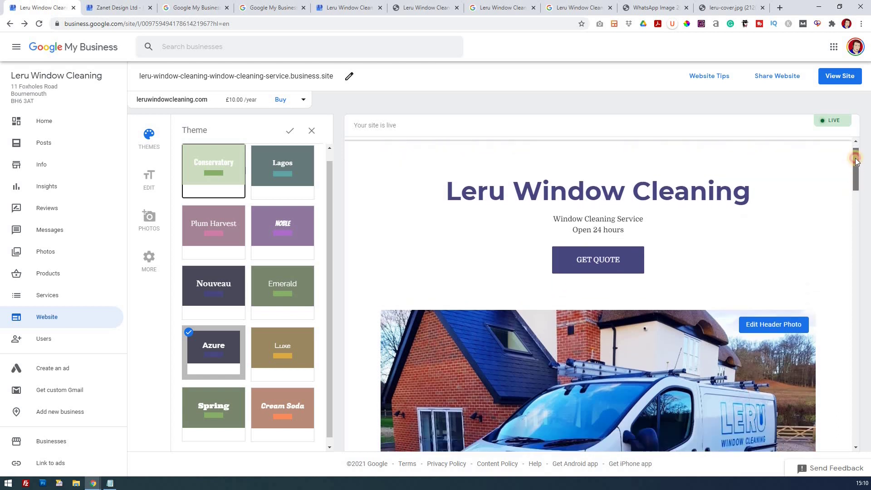
pyautogui.scroll(1, 835, 159)
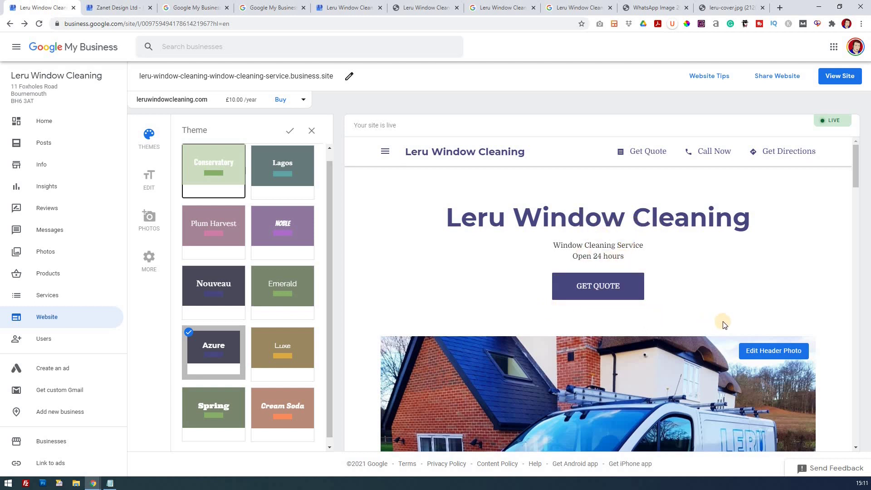
# Step: Examine the Updates, Testimonials, About Us and Gallery sections in the website editor's preview
pyautogui.scroll(-10, 723, 321)
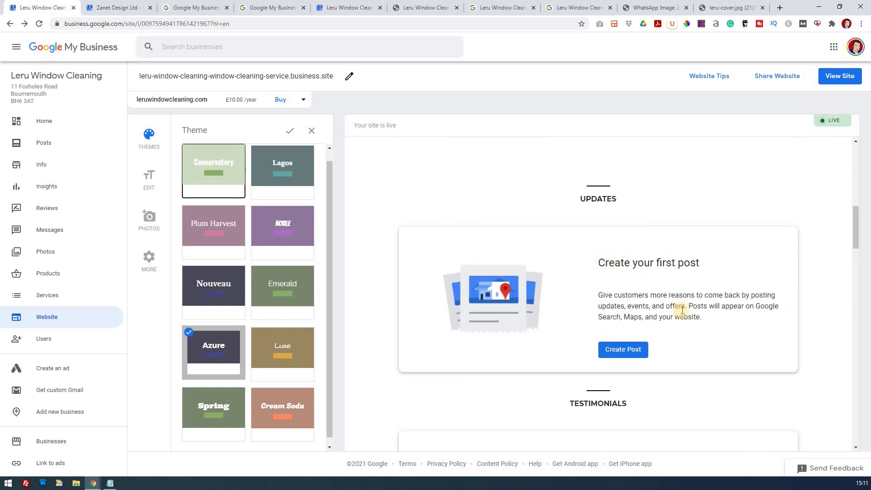
pyautogui.scroll(-3, 682, 310)
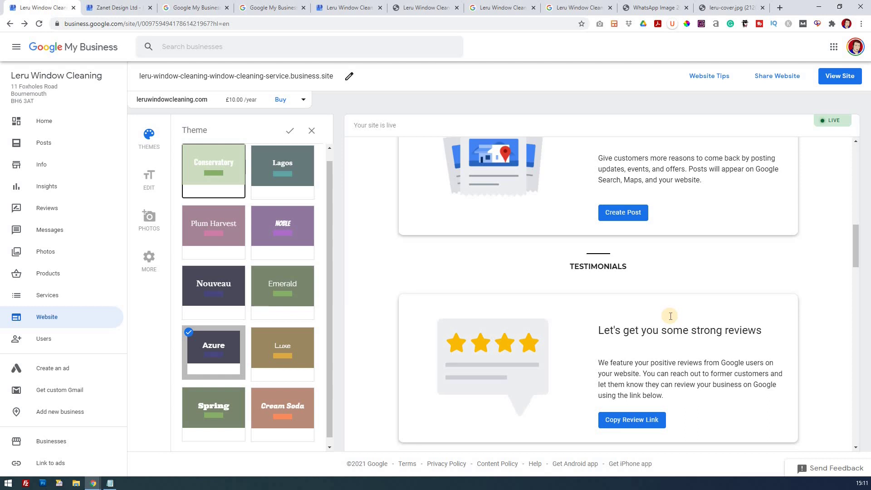
pyautogui.scroll(-6, 670, 316)
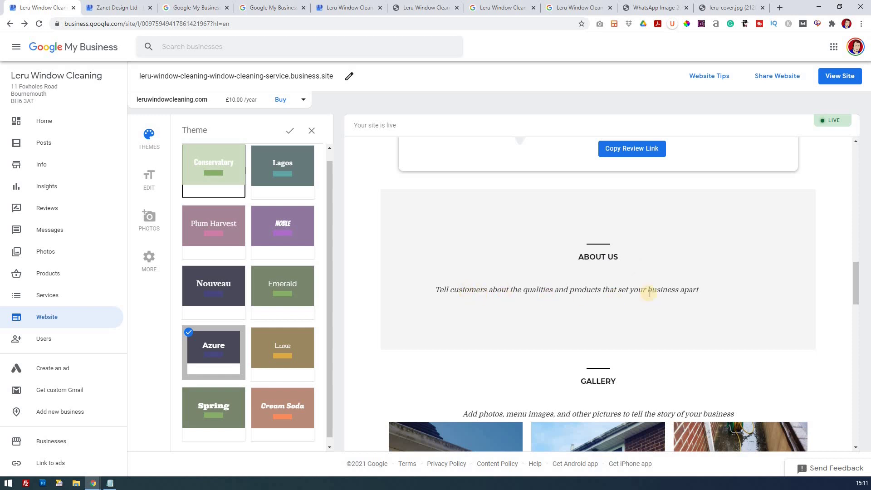
pyautogui.scroll(-4, 651, 293)
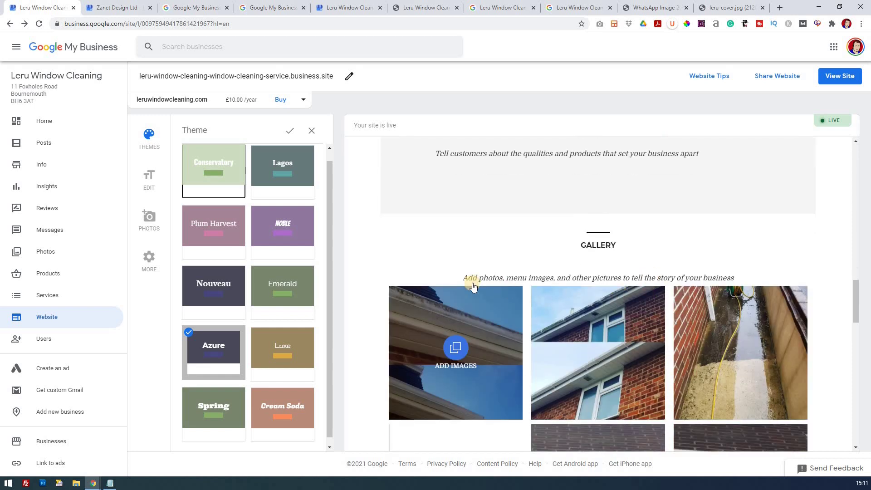
pyautogui.scroll(-2, 592, 286)
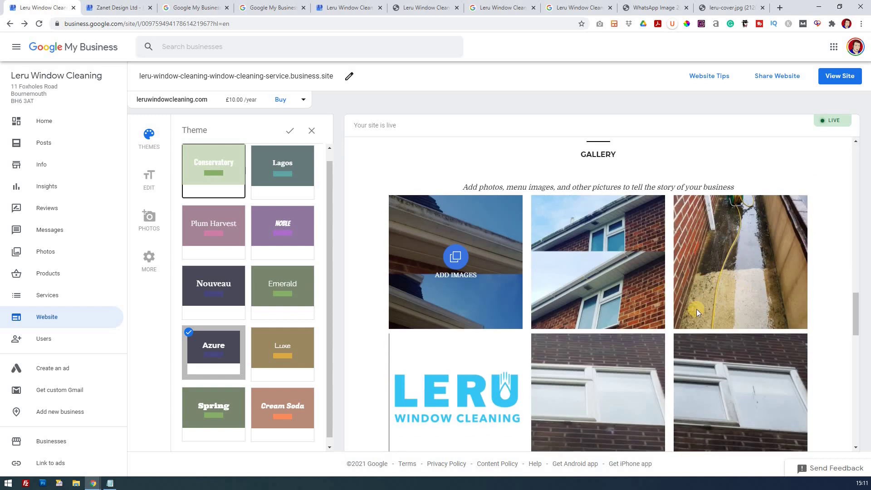
pyautogui.scroll(-6, 696, 312)
pyautogui.scroll(6, 697, 311)
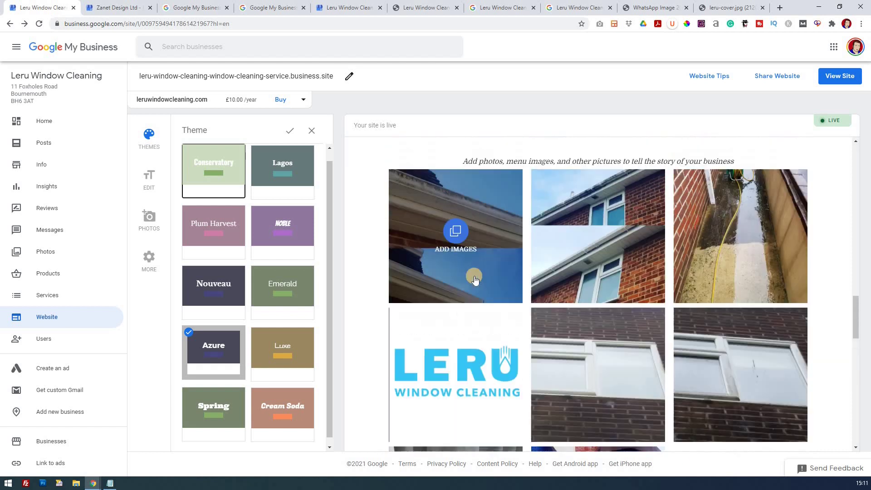
# Step: Upload WhatsApp Image 2021-02-01 at 12.33.51.jpeg from the Desktop to the website gallery and check the gallery photos
pyautogui.click(451, 260)
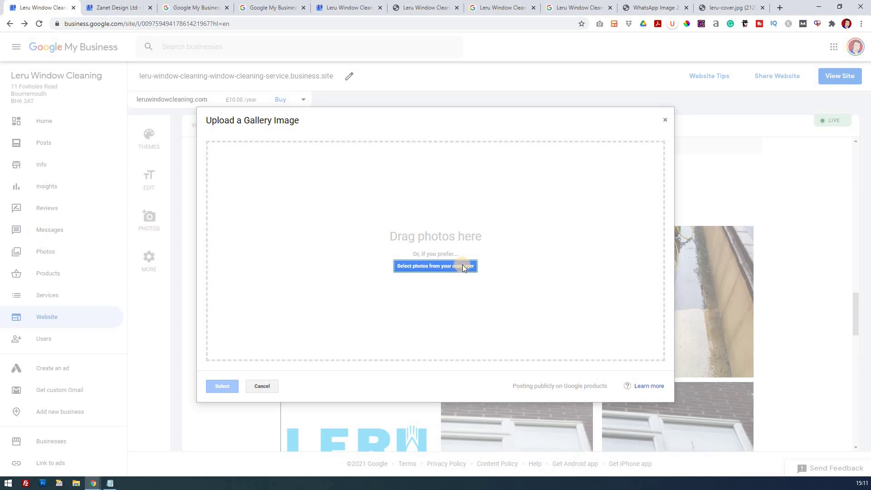
pyautogui.click(431, 261)
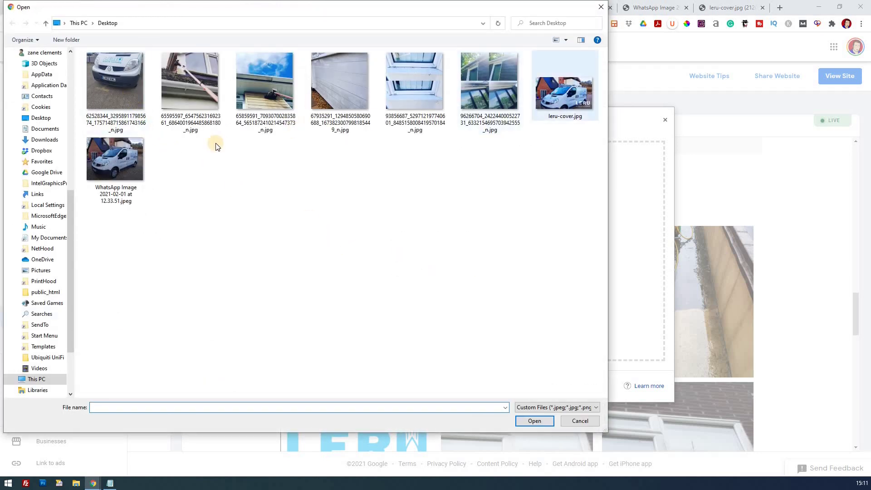
pyautogui.doubleClick(127, 171)
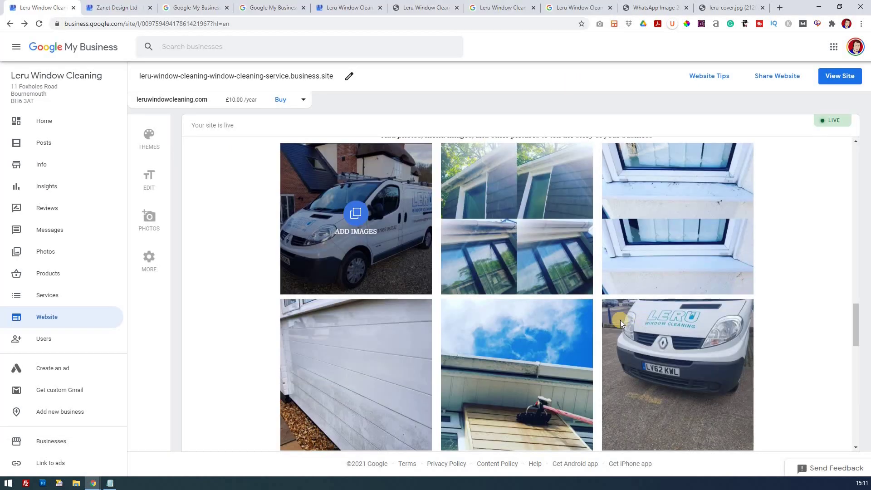
pyautogui.scroll(-6, 619, 320)
pyautogui.scroll(4, 596, 278)
pyautogui.scroll(4, 596, 279)
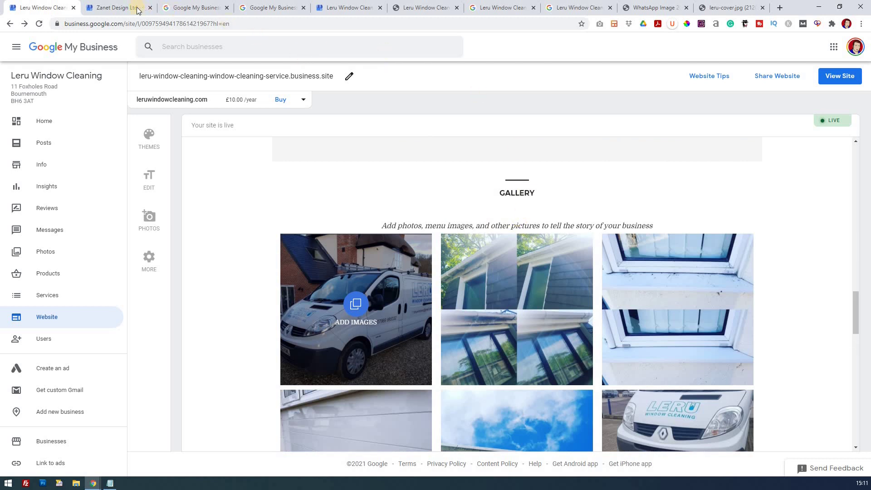
# Step: Open the published Leru Window Cleaning website and examine its header photo, gallery and contact map
pyautogui.click(836, 76)
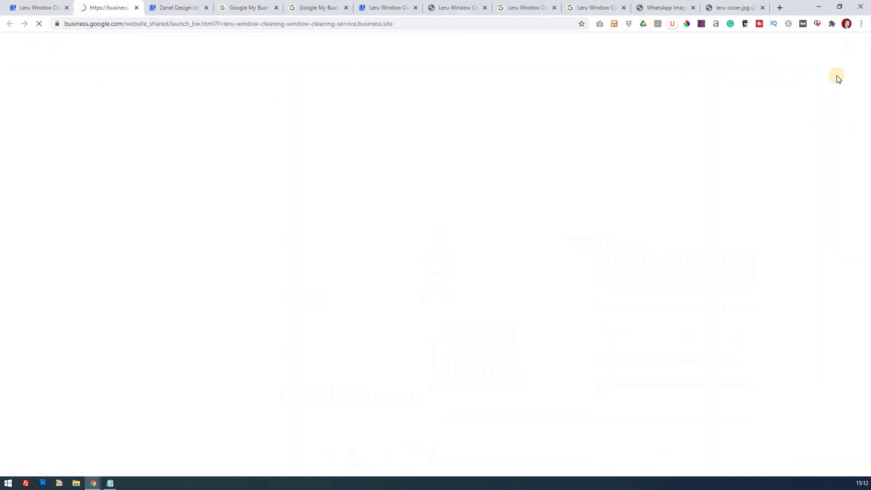
pyautogui.scroll(-10, 806, 146)
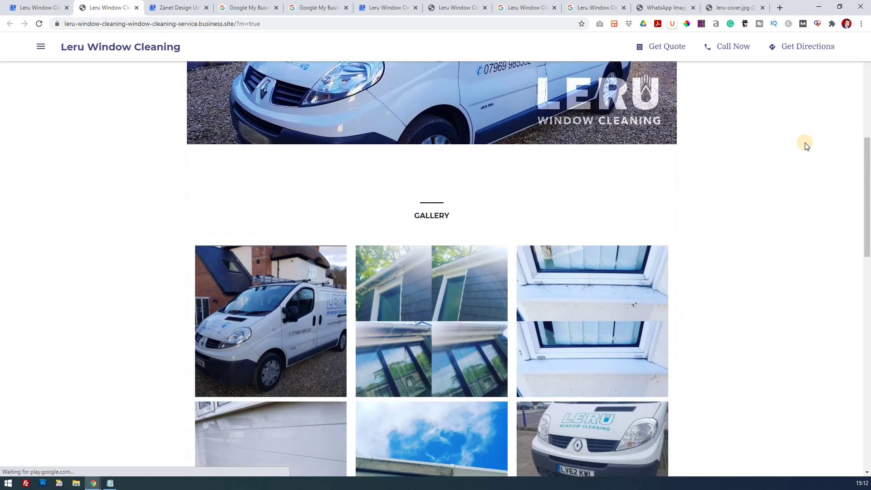
pyautogui.scroll(-10, 806, 145)
pyautogui.scroll(9, 802, 147)
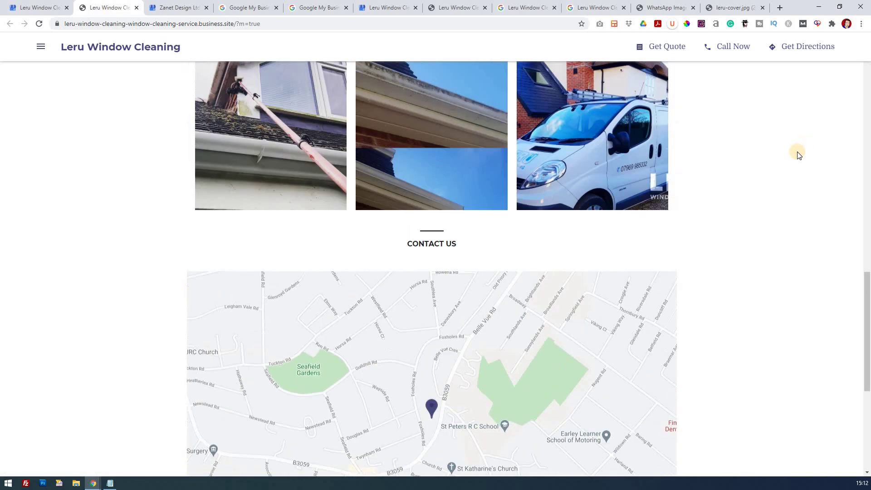
pyautogui.scroll(3, 590, 326)
pyautogui.scroll(-6, 571, 377)
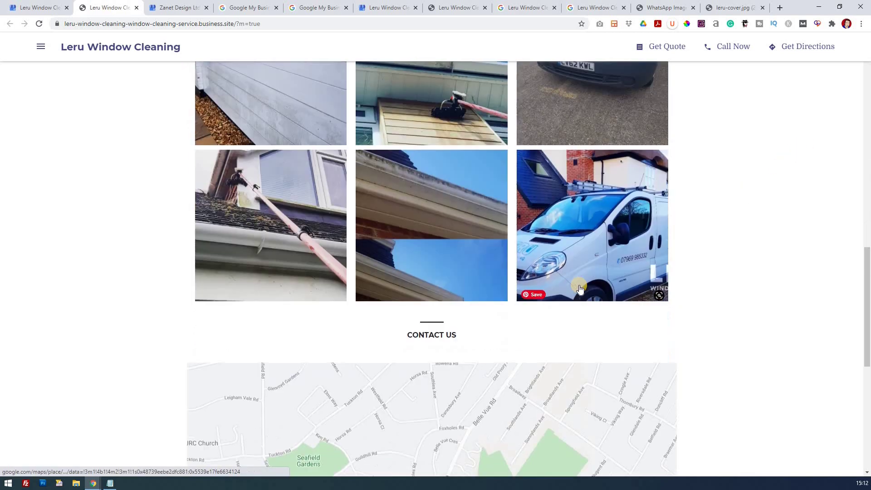
pyautogui.scroll(1, 394, 248)
pyautogui.scroll(6, 394, 248)
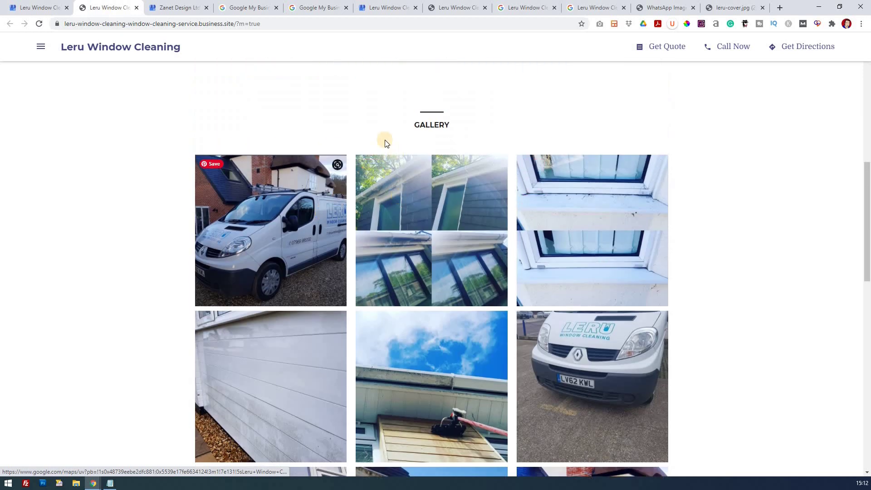
pyautogui.scroll(3, 68, 77)
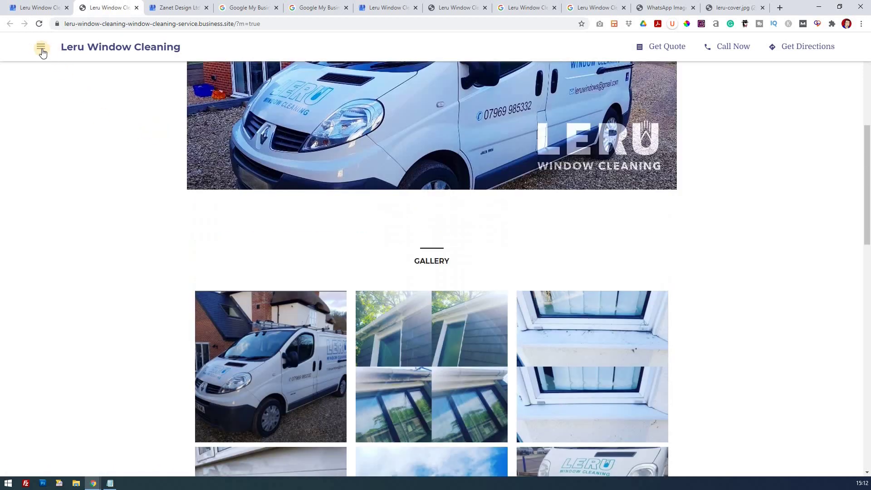
# Step: Jump to the published website's Gallery and Contact sections through its own navigation links
pyautogui.click(41, 48)
pyautogui.click(78, 86)
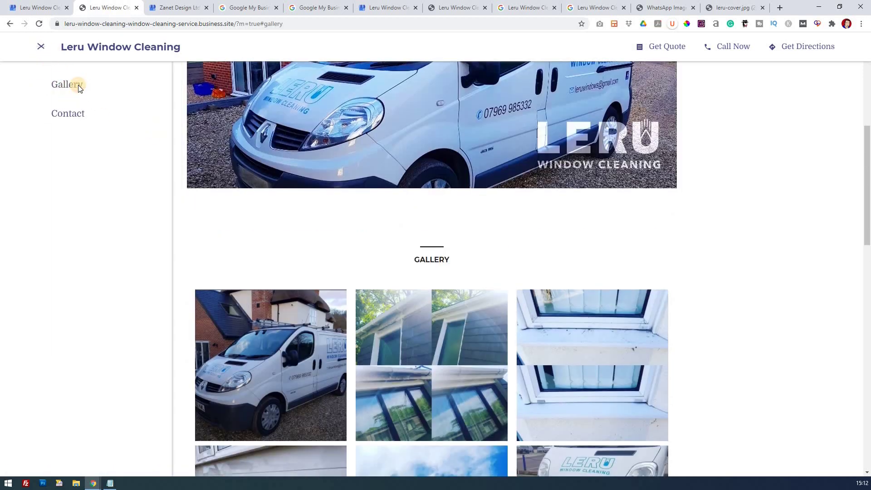
pyautogui.click(69, 110)
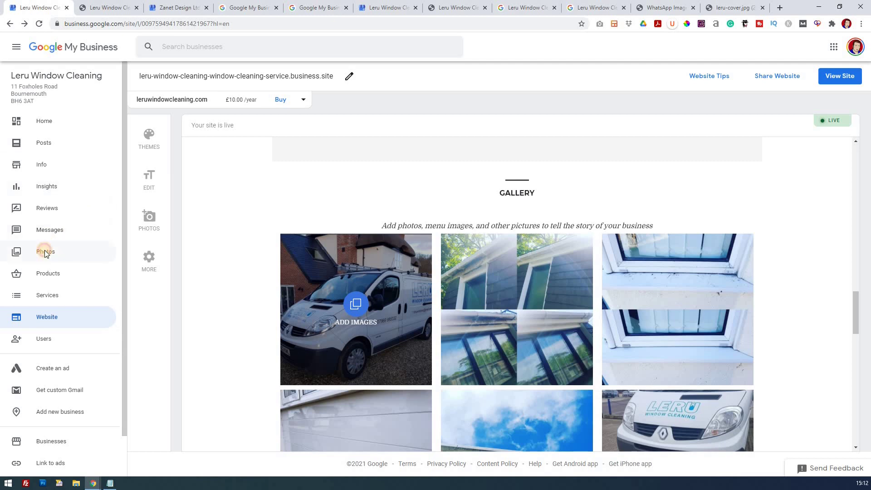
# Step: Return to the Google My Business listing and look through all of Leru Window Cleaning's uploaded photos
pyautogui.click(45, 252)
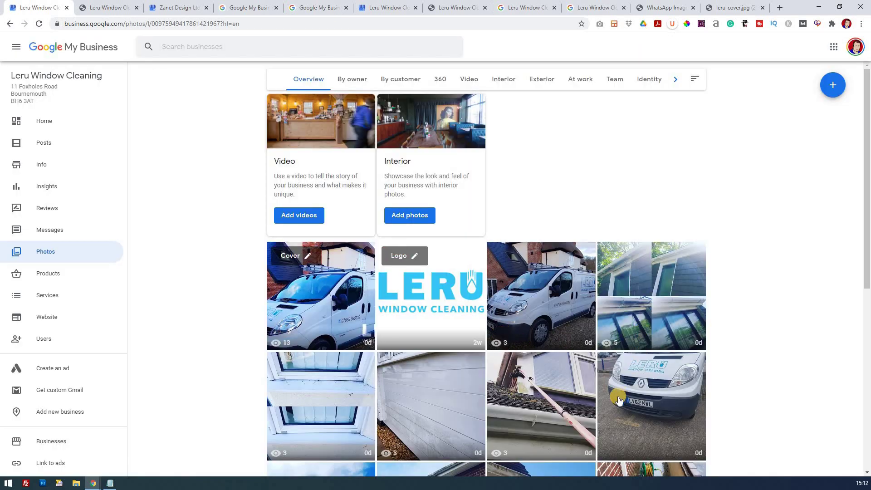
pyautogui.scroll(-5, 619, 399)
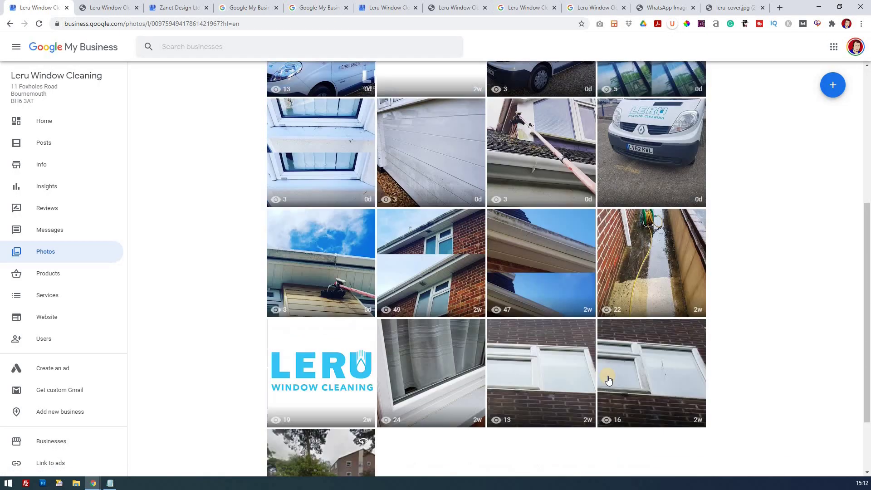
pyautogui.scroll(5, 608, 379)
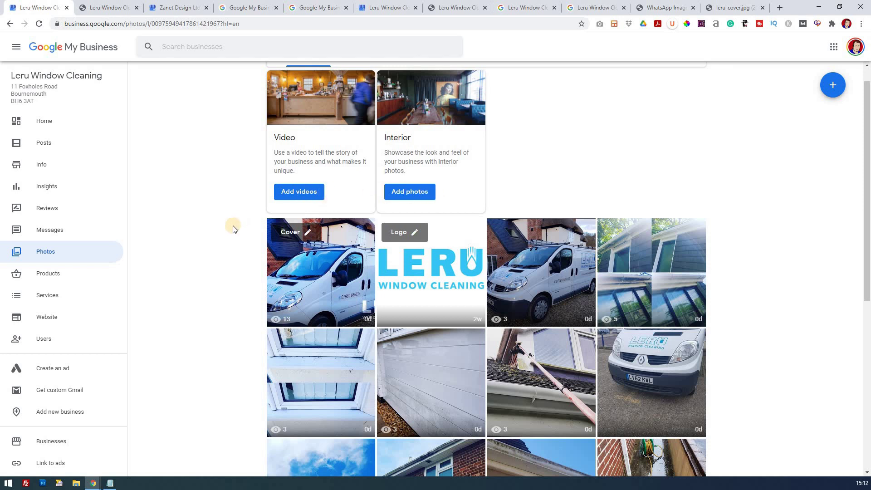
pyautogui.scroll(1, 232, 229)
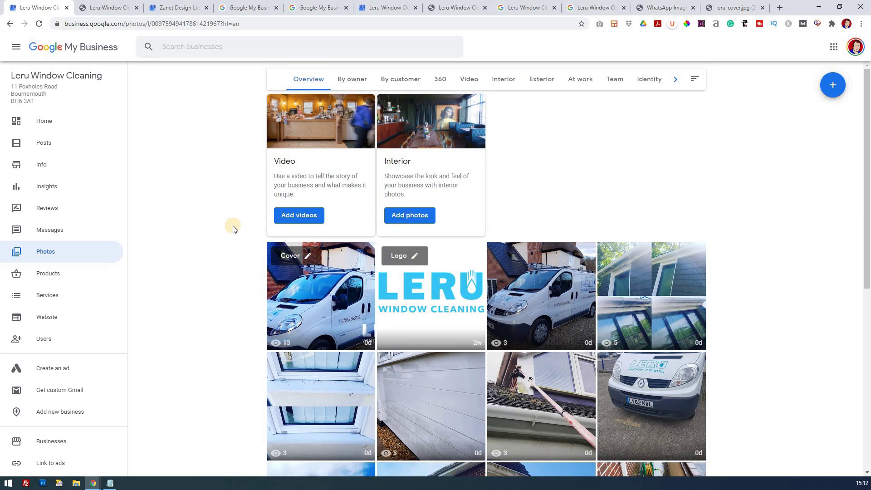
# Step: Switch to the Leru Window Cleaning dashboard and review its performance, advertising, website and profile completion cards
pyautogui.hotkey('ctrl', '6')
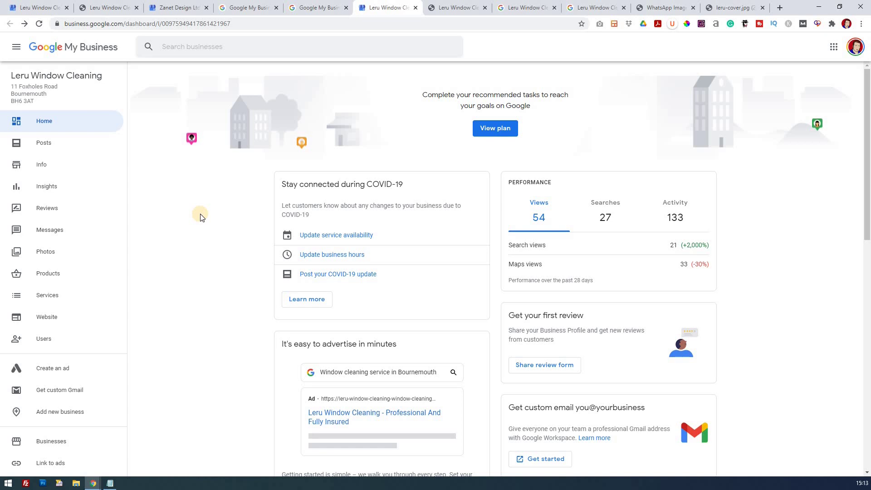
pyautogui.scroll(-2, 201, 217)
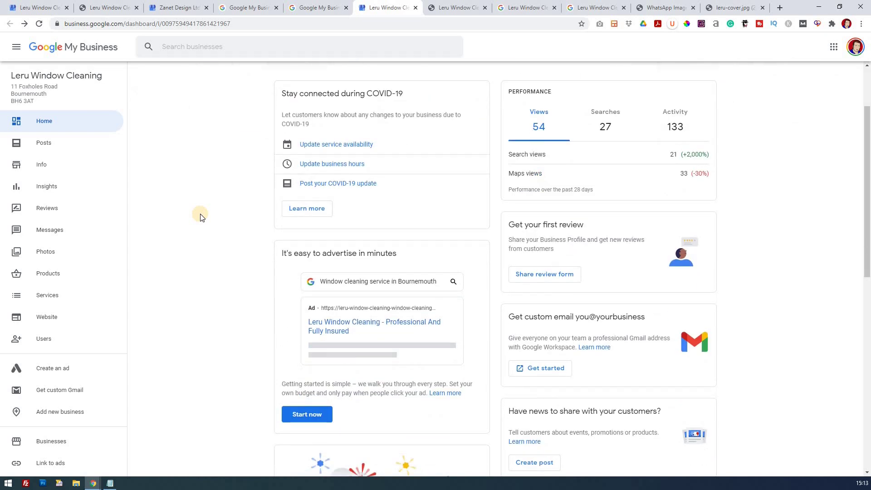
pyautogui.scroll(-2, 200, 217)
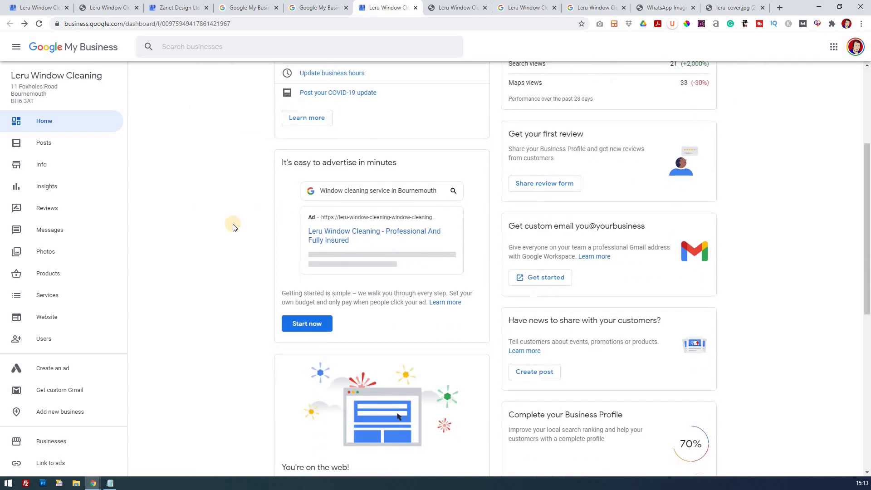
pyautogui.scroll(-5, 233, 227)
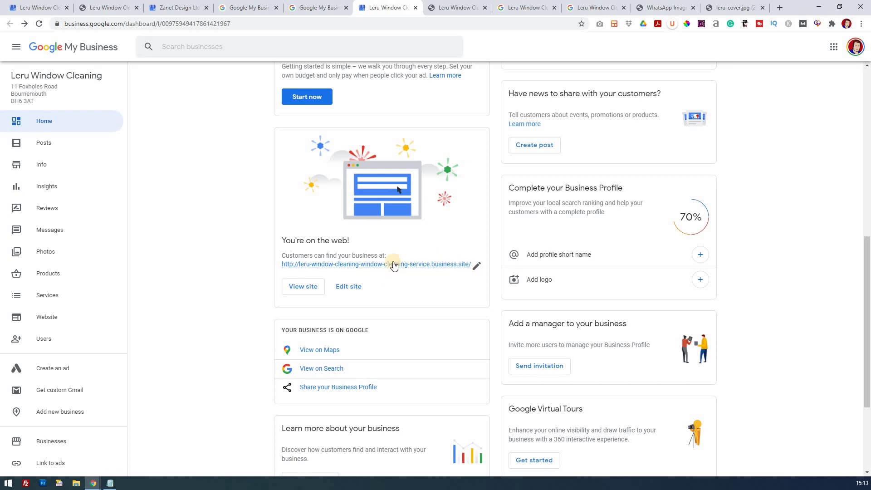
pyautogui.scroll(2, 393, 267)
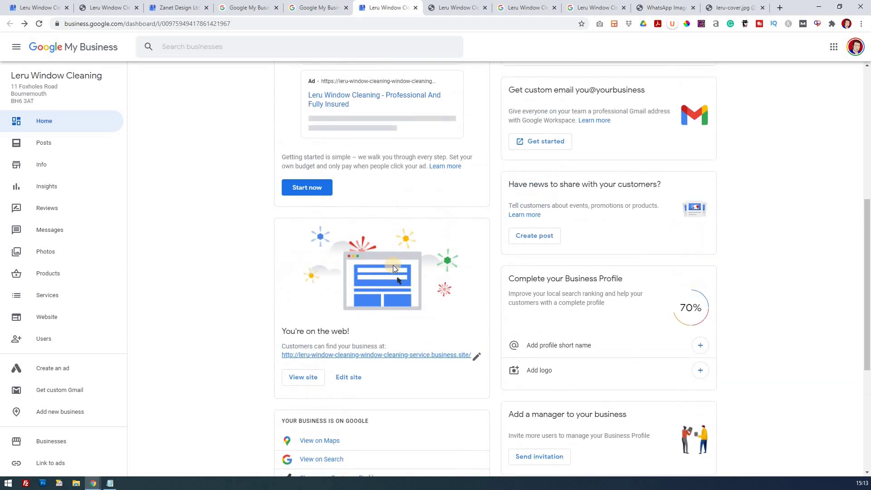
pyautogui.scroll(-5, 393, 267)
# Step: Open Leru Window Cleaning's business information and review its contact details, opening hours, short name, website and services
pyautogui.click(46, 165)
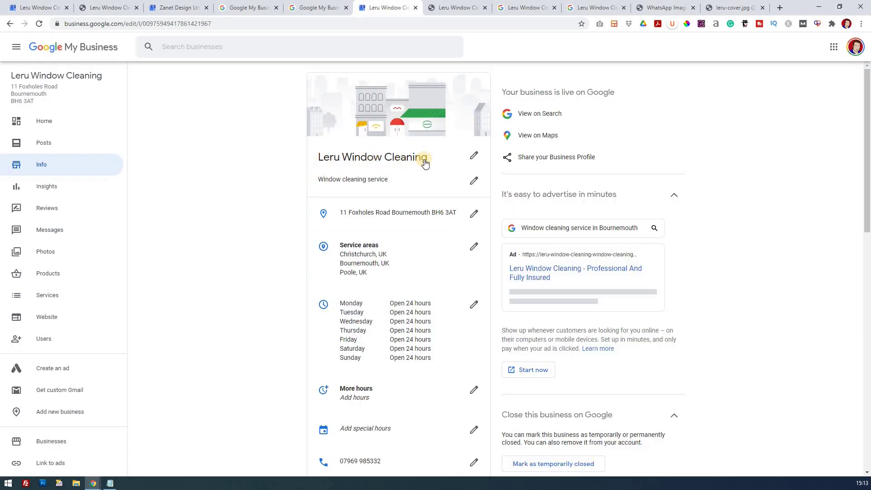
pyautogui.scroll(-5, 287, 238)
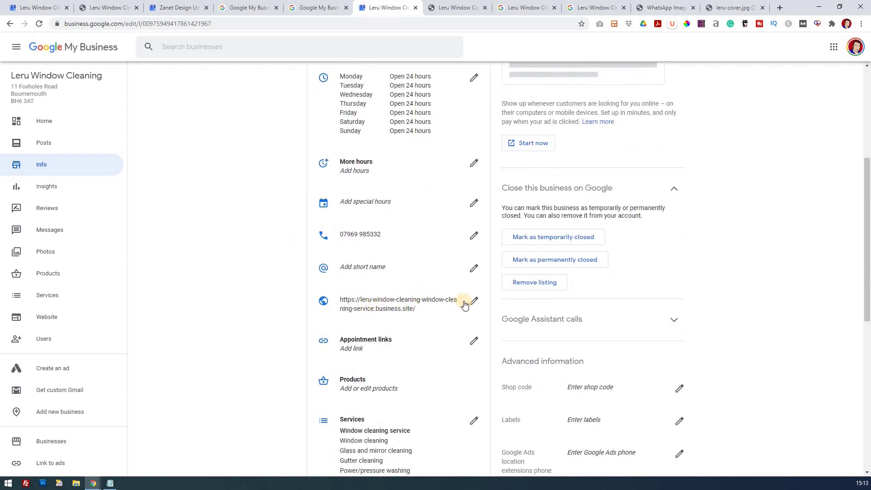
pyautogui.scroll(5, 355, 264)
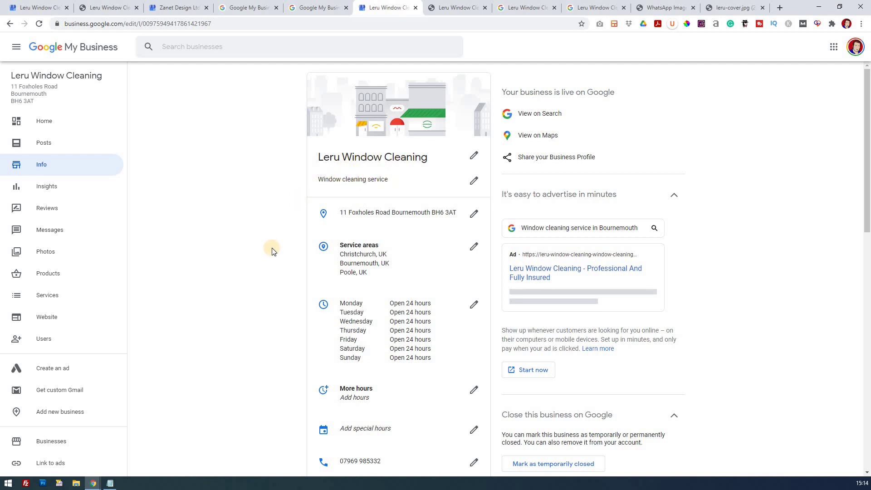
pyautogui.scroll(-5, 271, 247)
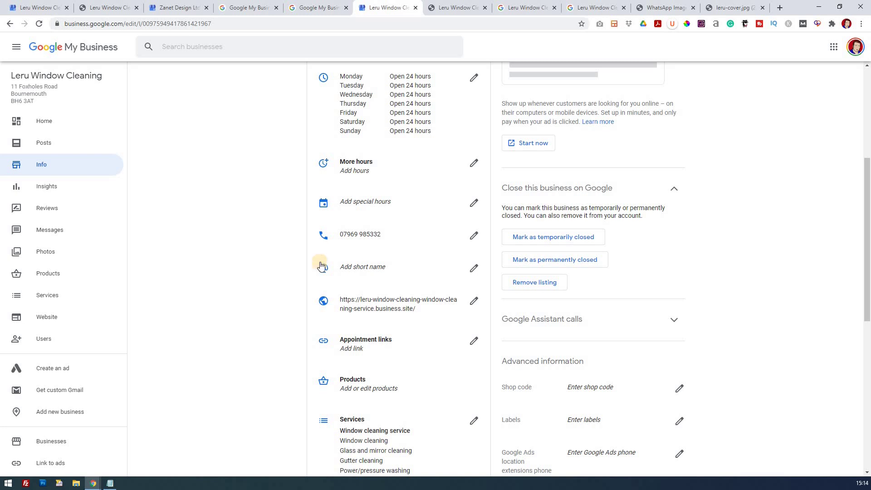
# Step: Try to set the profile short name to the shortened form leru
pyautogui.click(472, 270)
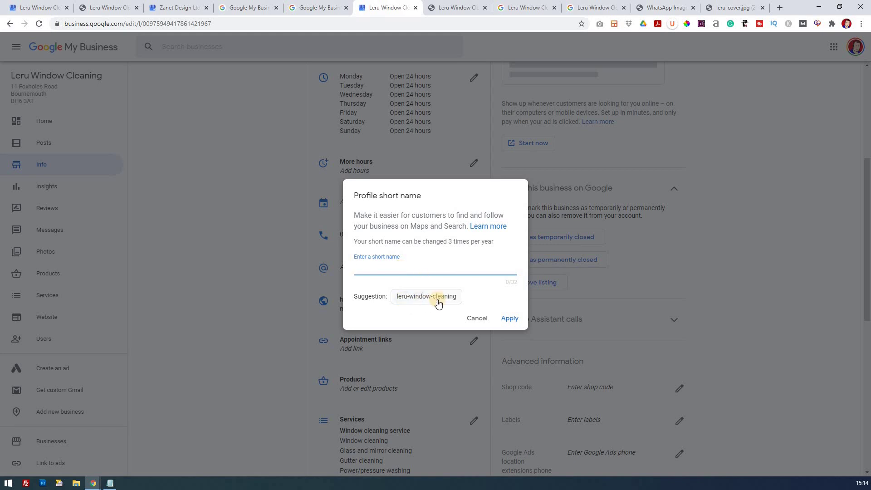
pyautogui.click(411, 300)
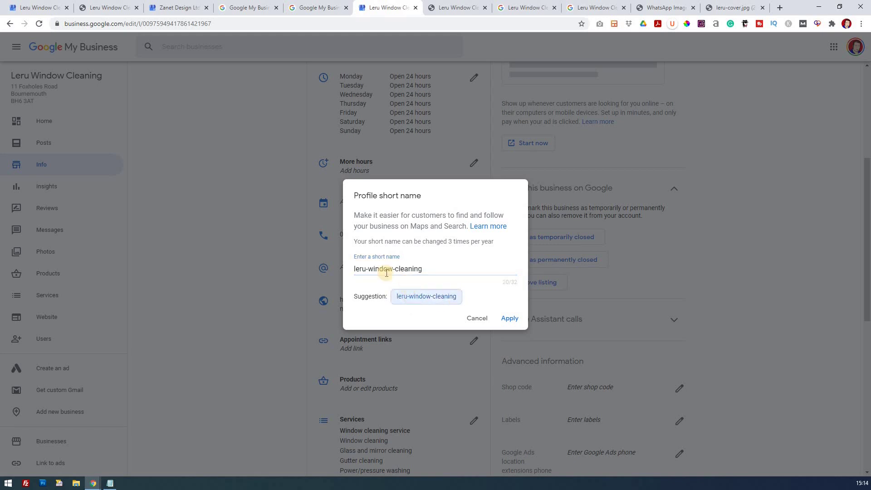
pyautogui.moveTo(366, 268); pyautogui.dragTo(448, 268)
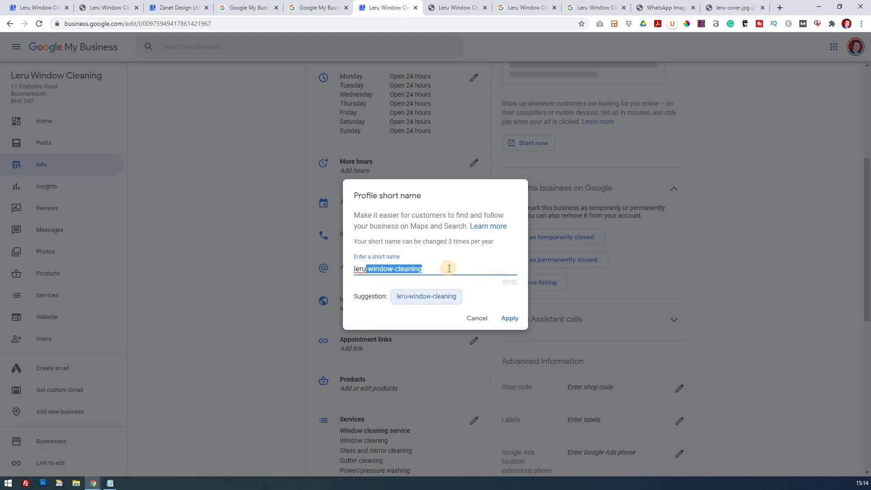
pyautogui.press('BackSpace')
pyautogui.click(503, 318)
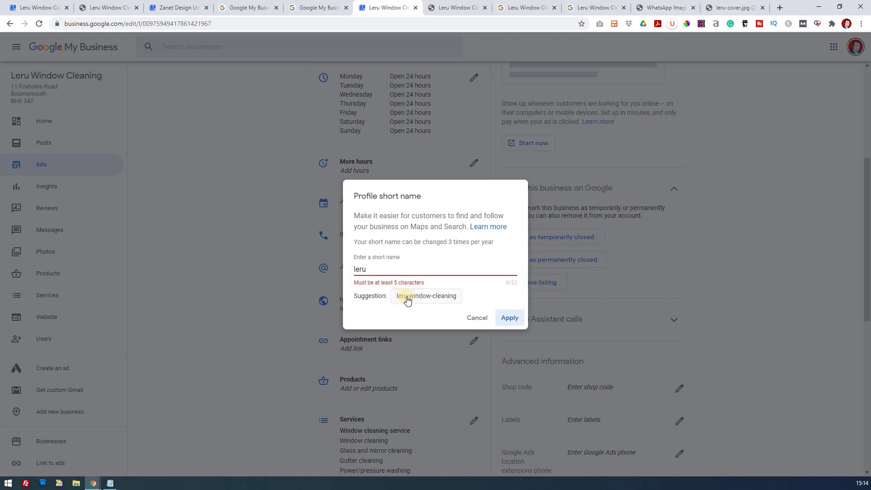
# Step: Apply the suggested profile short name leru-window-cleaning and copy the Business Profile's share link
pyautogui.click(375, 269)
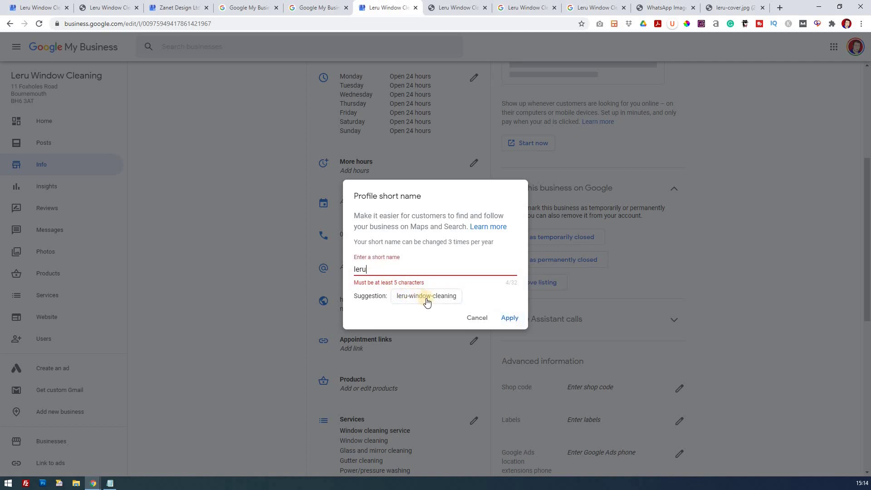
pyautogui.click(432, 301)
pyautogui.click(509, 318)
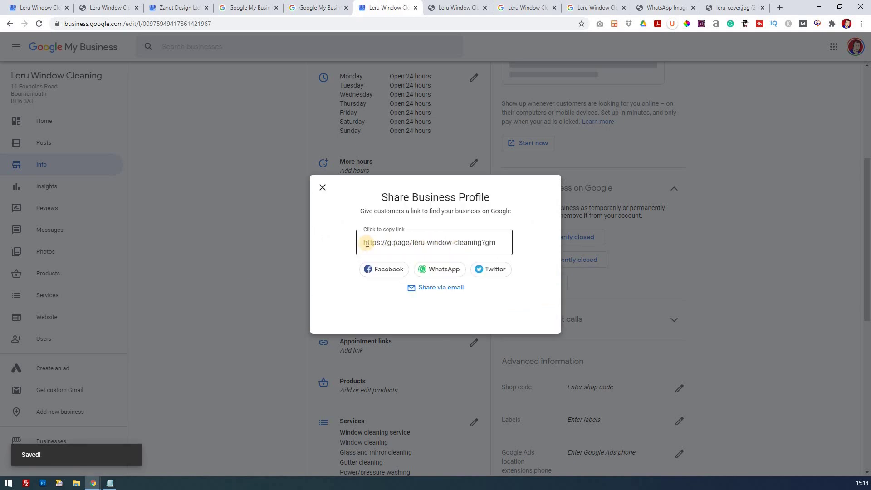
pyautogui.moveTo(365, 243); pyautogui.dragTo(499, 245)
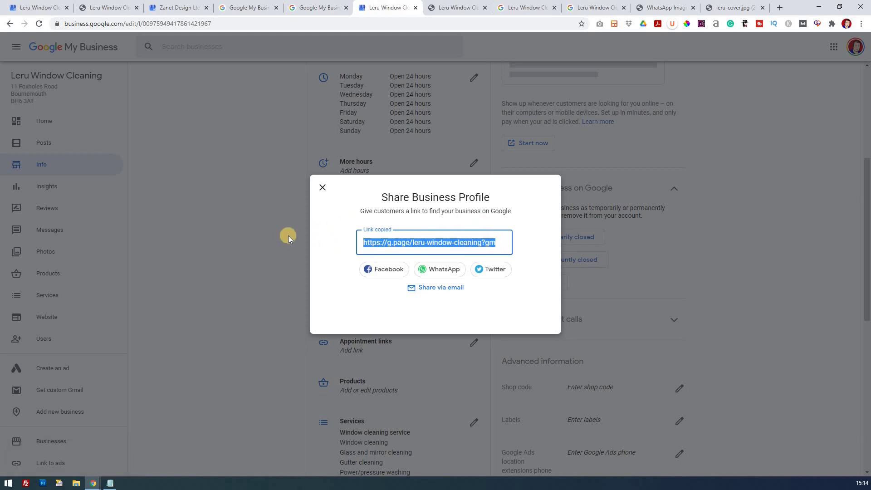
pyautogui.click(320, 188)
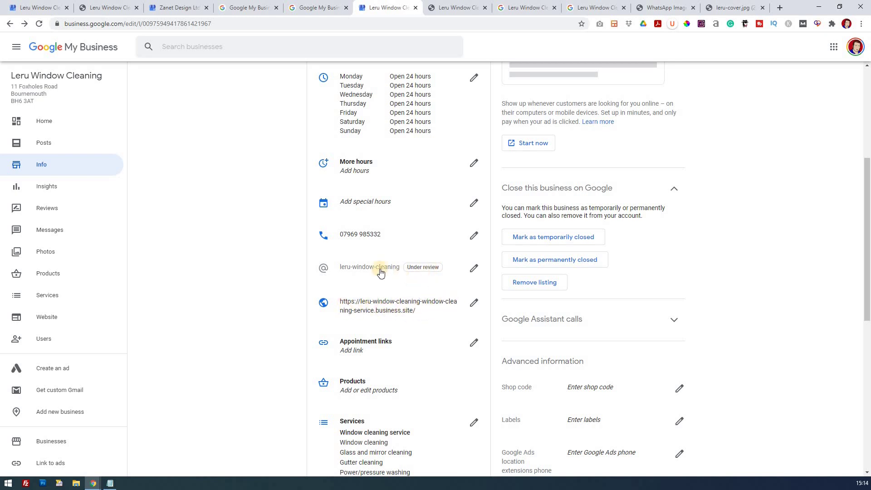
pyautogui.click(474, 307)
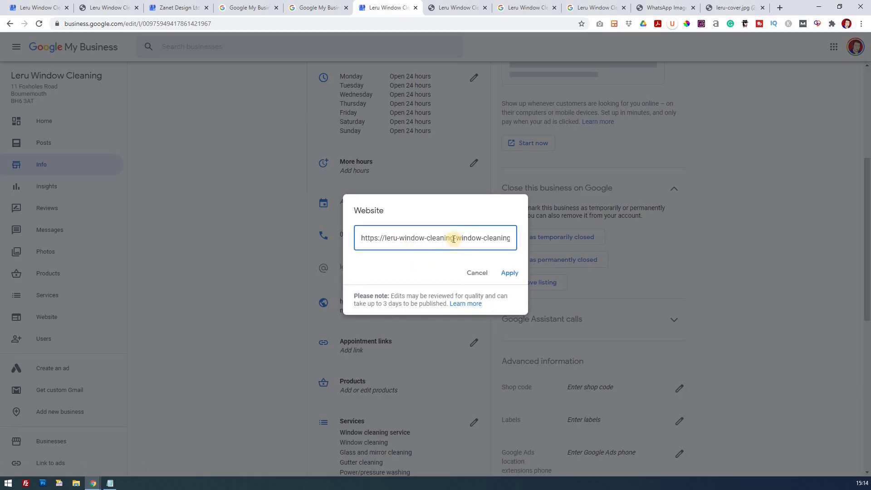
pyautogui.moveTo(459, 237)
pyautogui.mouseDown()
pyautogui.moveTo(502, 235)
pyautogui.moveTo(443, 236)
pyautogui.moveTo(459, 236)
pyautogui.mouseUp()
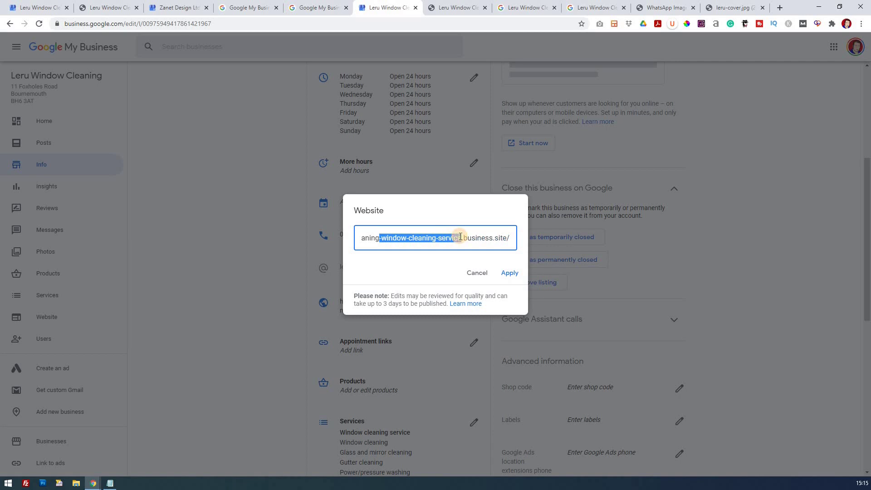
pyautogui.press('BackSpace')
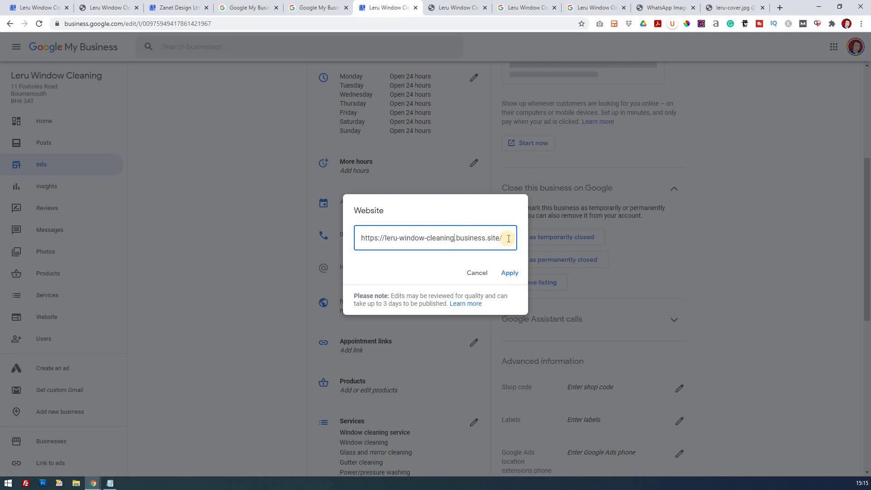
pyautogui.click(509, 273)
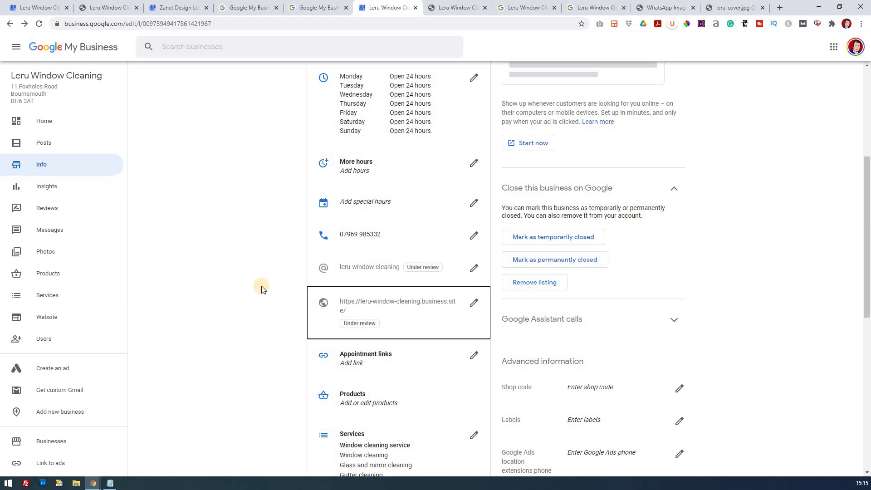
# Step: Return to the website editor and look through the suggested custom domains and the options for buying one
pyautogui.click(45, 251)
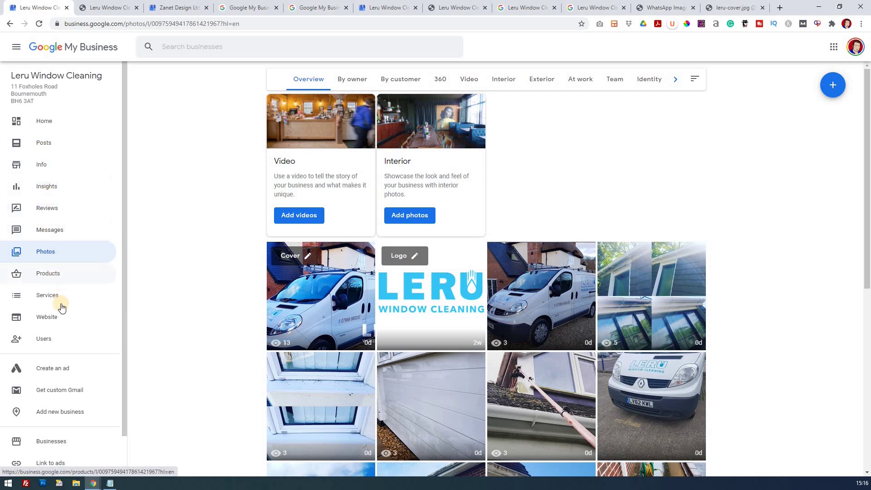
pyautogui.click(60, 317)
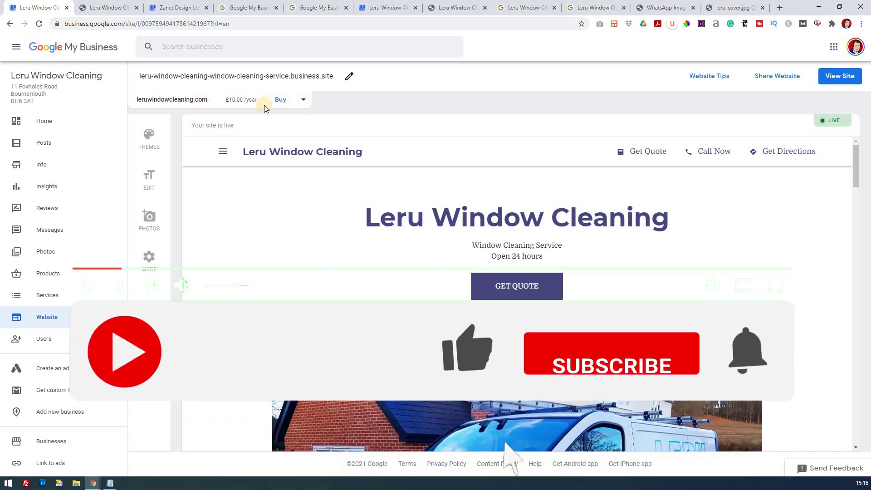
pyautogui.click(302, 101)
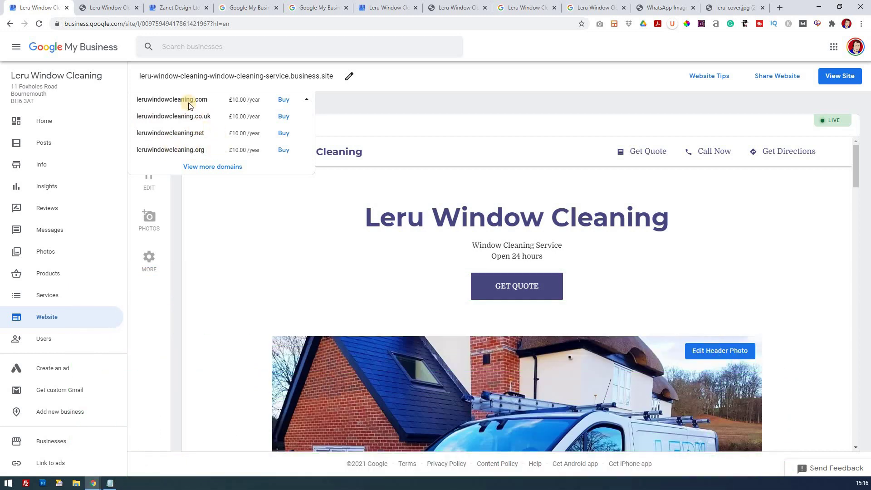
pyautogui.click(219, 168)
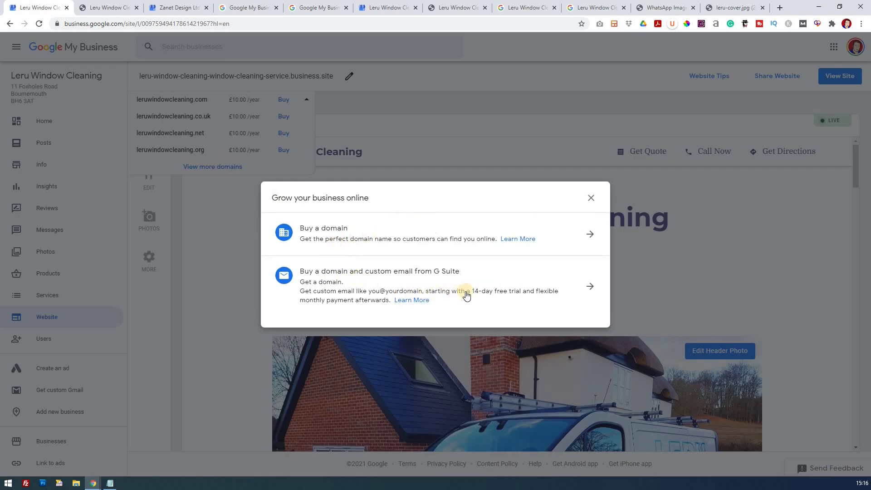
pyautogui.click(137, 102)
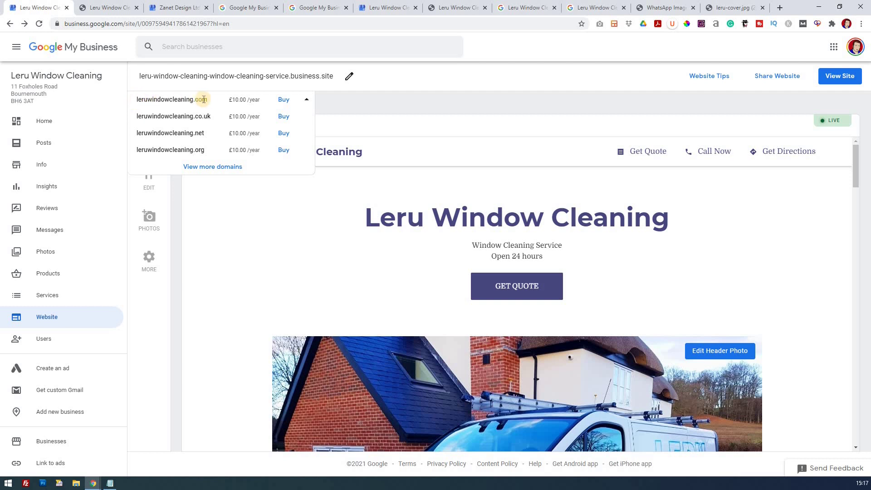